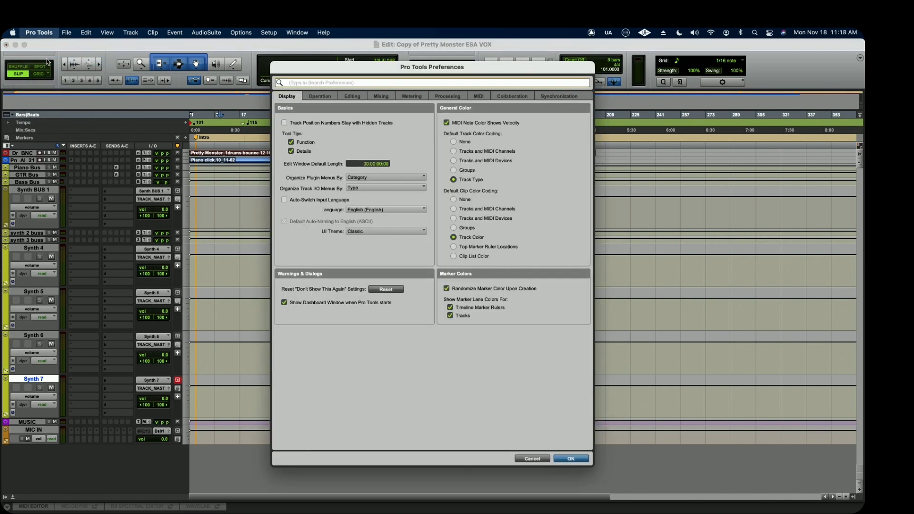
Review the Operation, Editing, Mixing, Metering and Display preferences, leaving the dialog without changing anything.
{"action": "left_click", "coordinate": [321, 97]}
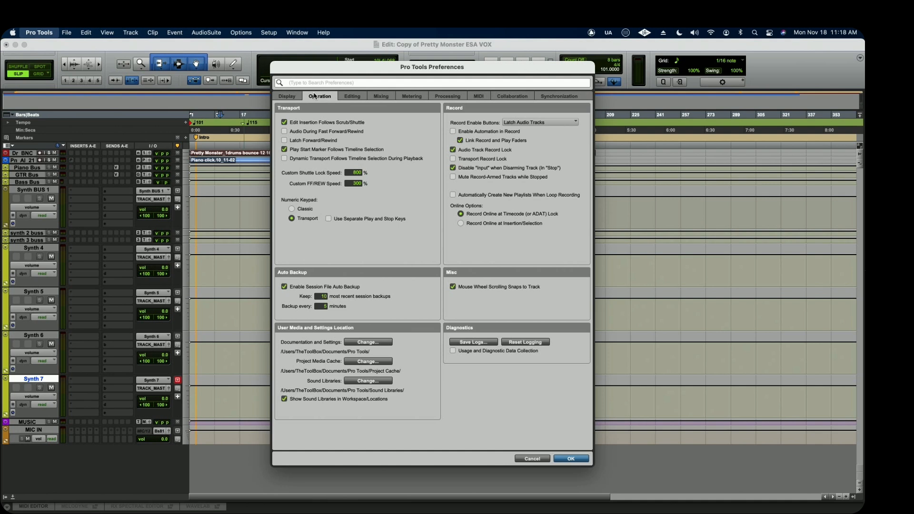
{"action": "left_click", "coordinate": [354, 99]}
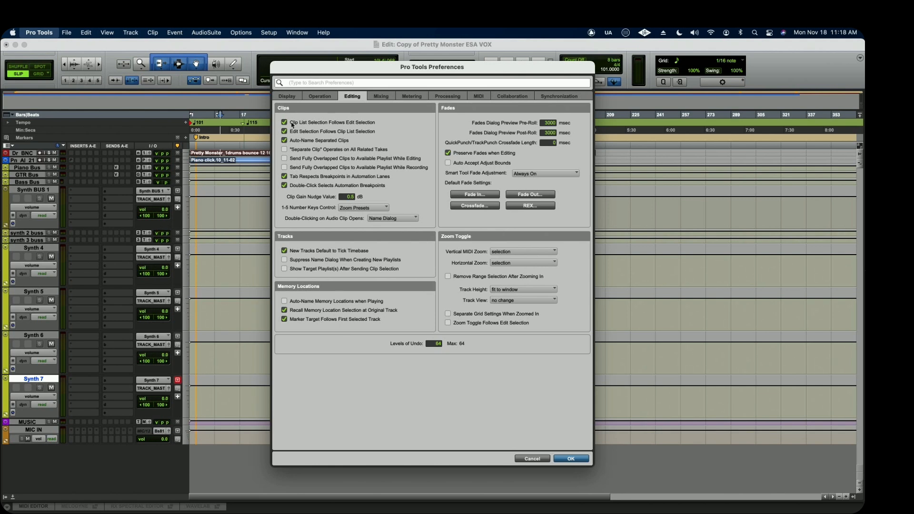
{"action": "left_click", "coordinate": [383, 97]}
{"action": "left_click", "coordinate": [403, 96]}
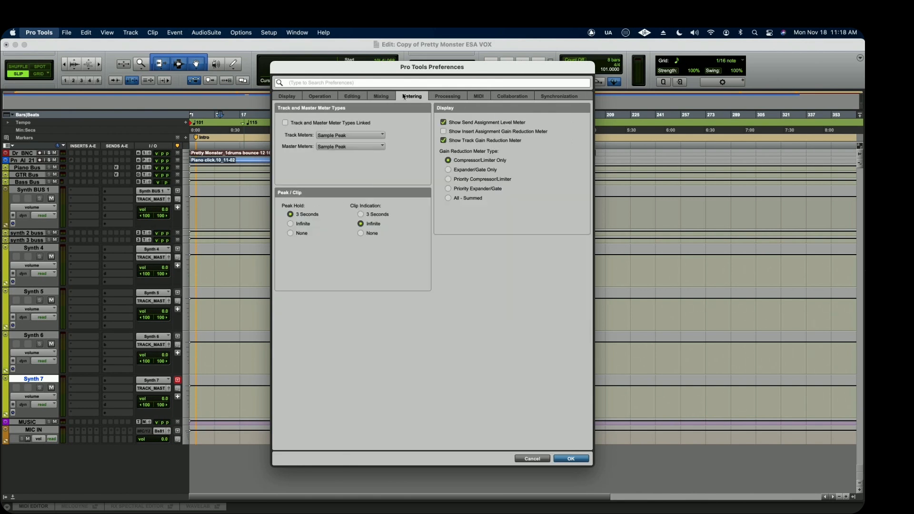
{"action": "left_click", "coordinate": [292, 96]}
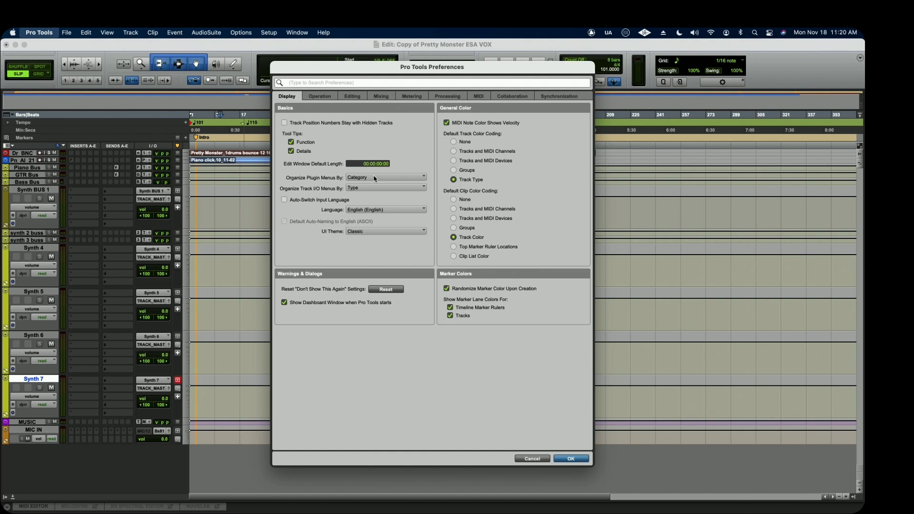
{"action": "left_click", "coordinate": [546, 459]}
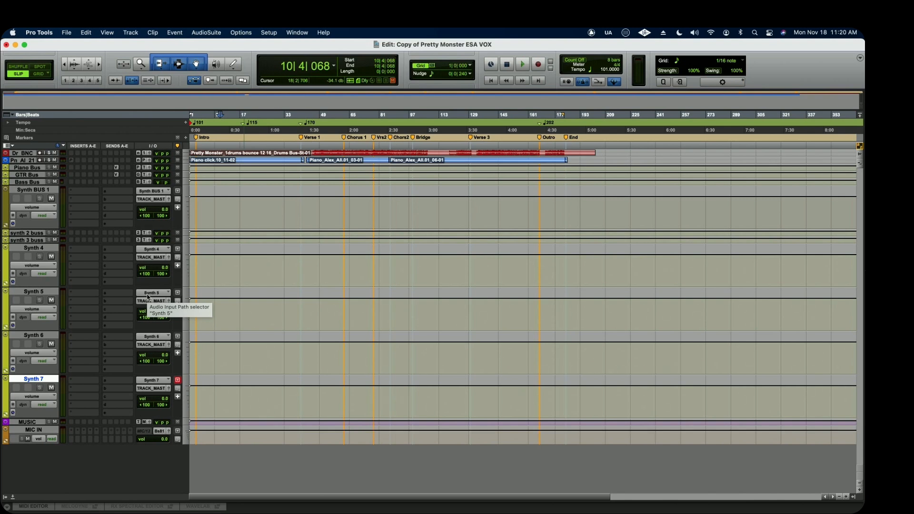
In the display preferences, organize plugin menus by Category and Manufacturer and track I/O menus by Type.
{"action": "key", "text": "super+comma"}
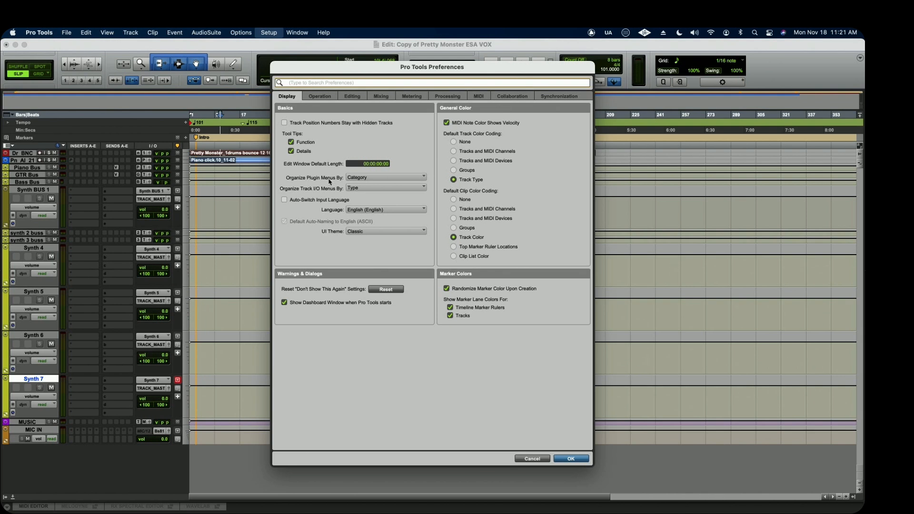
{"action": "left_click", "coordinate": [372, 177]}
{"action": "left_click", "coordinate": [380, 193]}
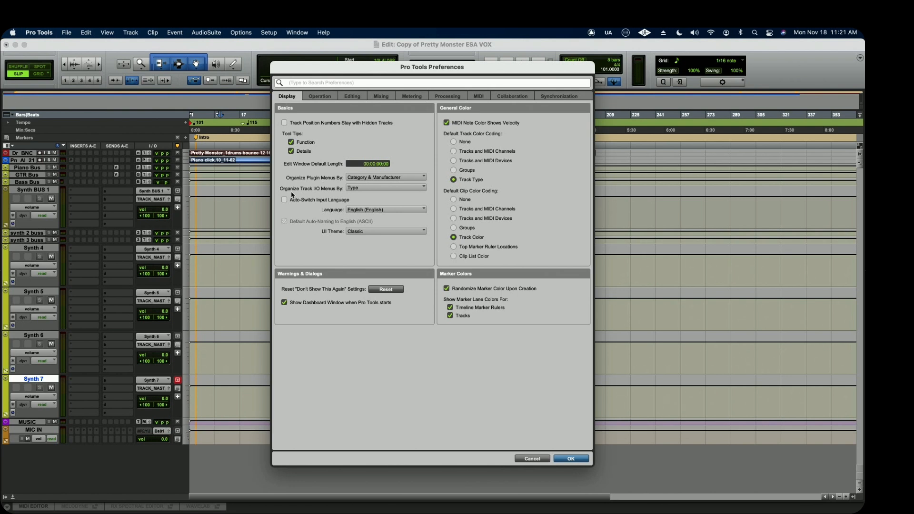
{"action": "left_click", "coordinate": [367, 190]}
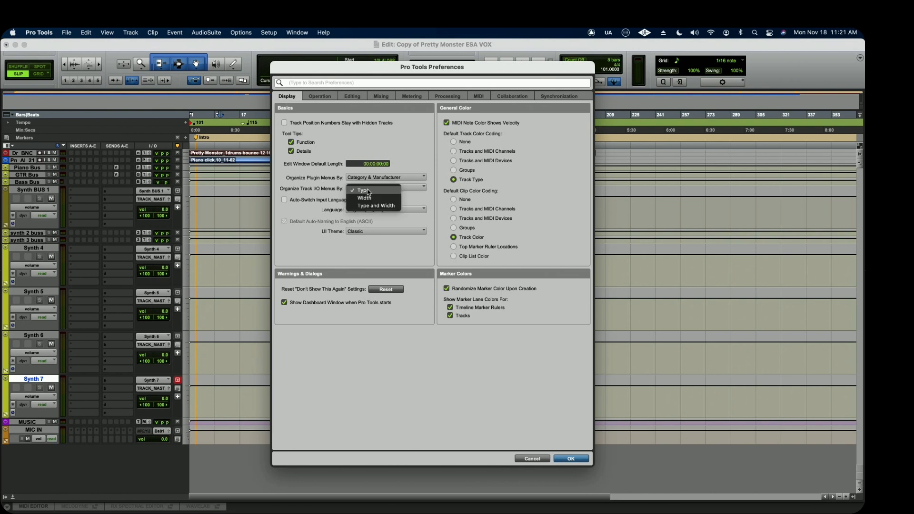
{"action": "left_click", "coordinate": [367, 191]}
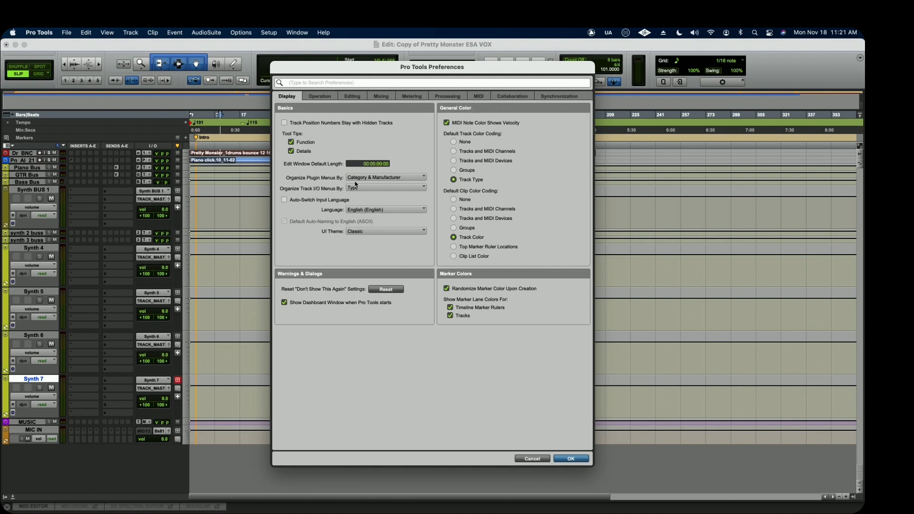
{"action": "left_click", "coordinate": [572, 459]}
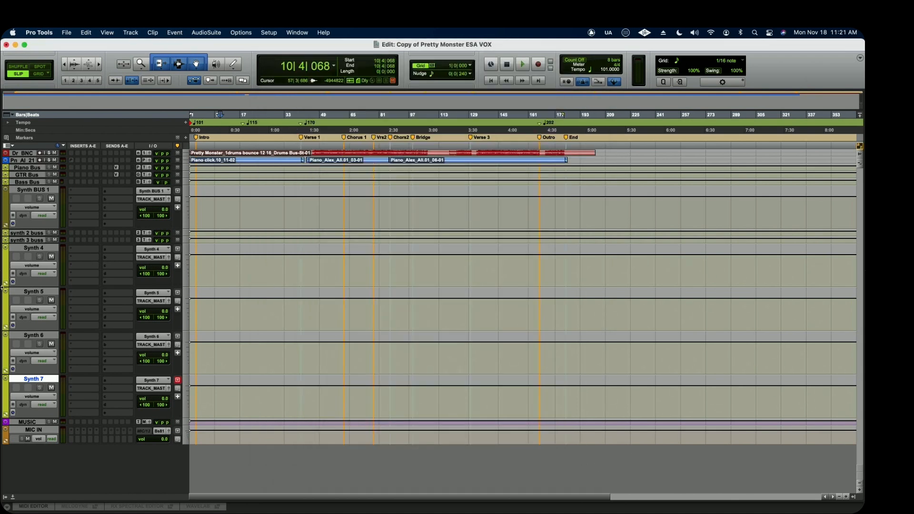
Browse the multichannel plugin categories and the Universal Audio (UADx) plugins for an insert on Synth 4.
{"action": "left_click", "coordinate": [78, 251]}
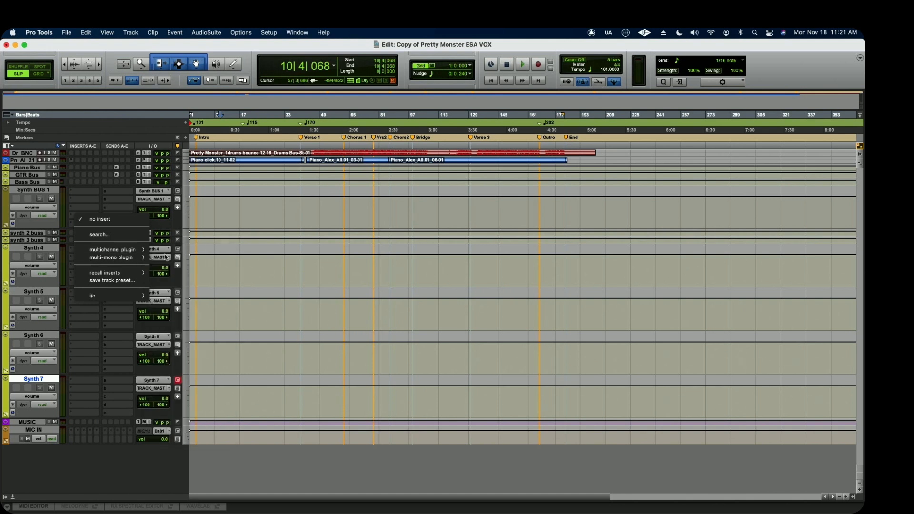
{"action": "mouse_move", "coordinate": [135, 251]}
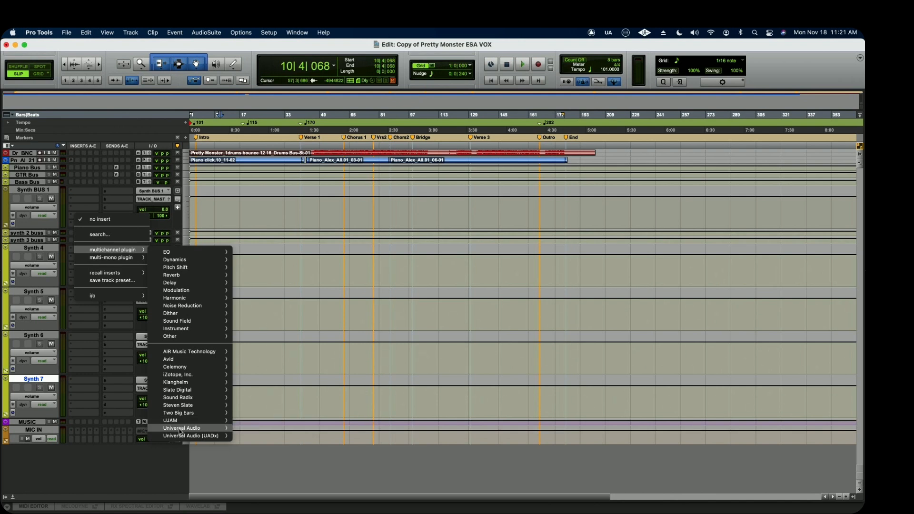
{"action": "mouse_move", "coordinate": [180, 435]}
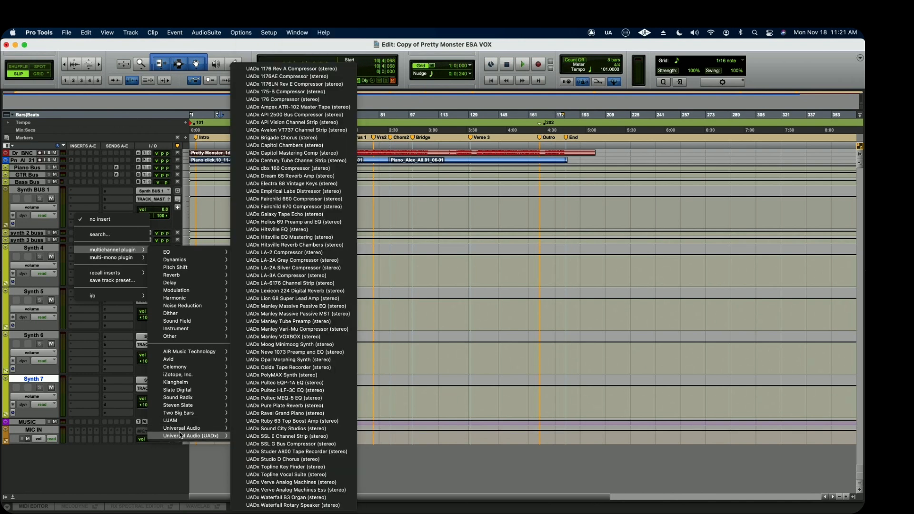
{"action": "left_click", "coordinate": [156, 215]}
Search the available plugins for "rever" from an insert slot on Synth 5 without inserting one.
{"action": "left_click", "coordinate": [82, 295]}
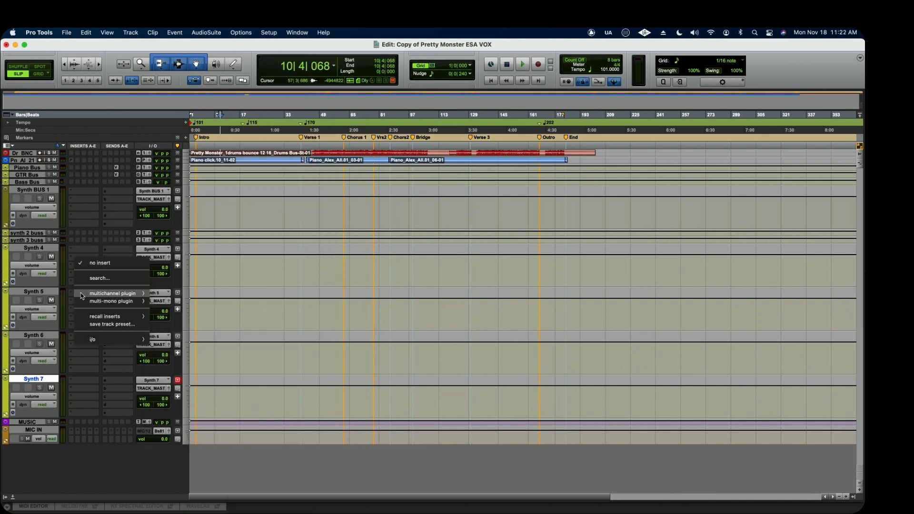
{"action": "left_click", "coordinate": [99, 278]}
{"action": "type", "text": "rever"}
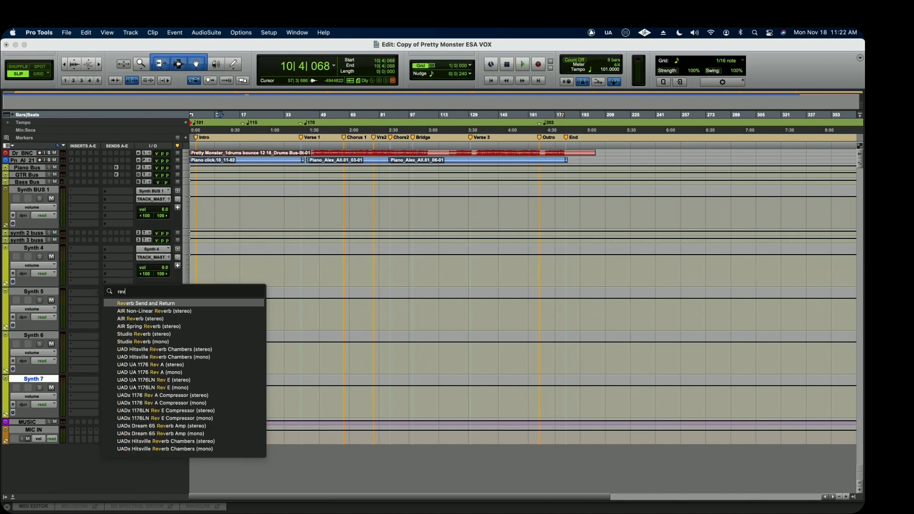
{"action": "key", "text": "Down"}
{"action": "key", "text": "Down"}
{"action": "key", "text": "Down"}
{"action": "key", "text": "Down"}
{"action": "key", "text": "Down"}
{"action": "key", "text": "Down"}
{"action": "key", "text": "Down"}
{"action": "key", "text": "Down"}
{"action": "key", "text": "Down"}
{"action": "key", "text": "Down"}
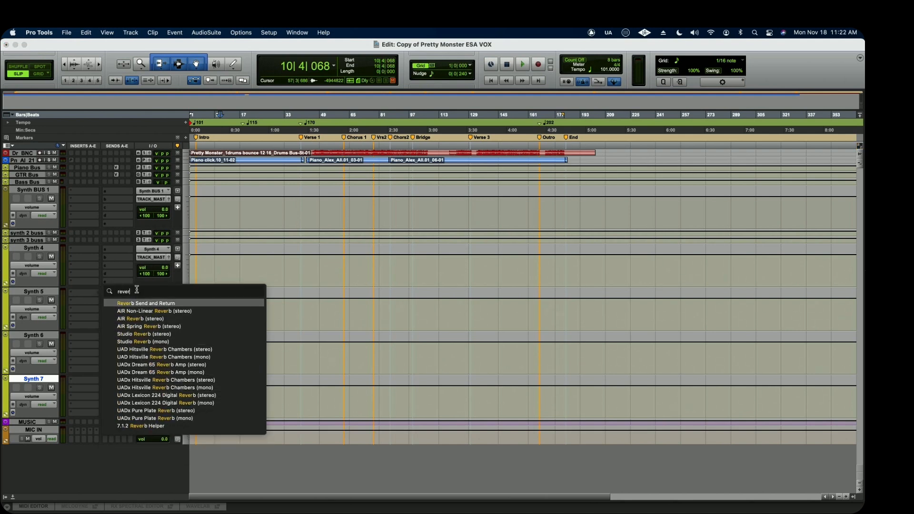
{"action": "key", "text": "Escape"}
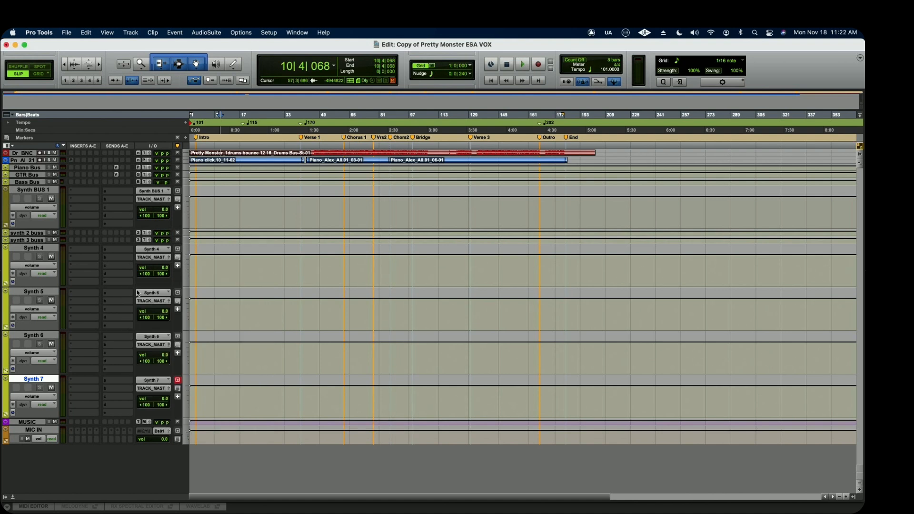
Organize plugin menus as a Flat List in the preferences and view the multichannel plugin list for Synth 4.
{"action": "left_click", "coordinate": [268, 33]}
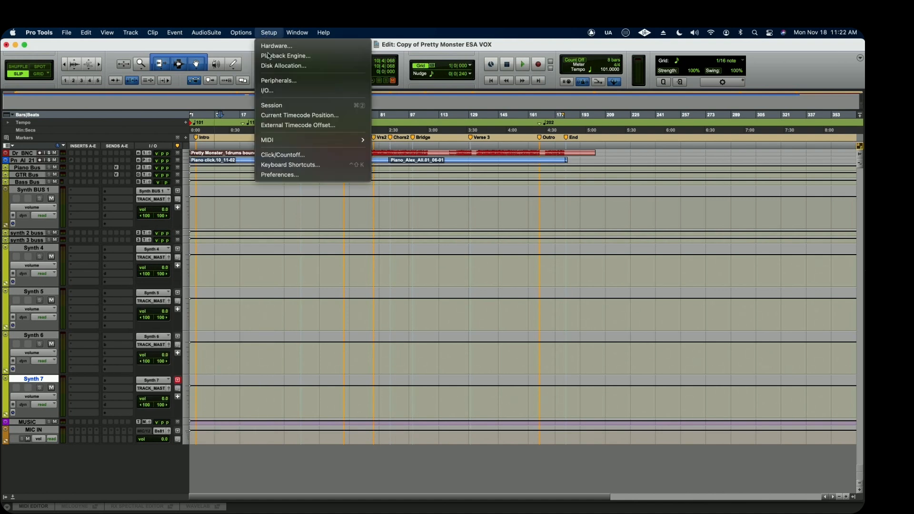
{"action": "left_click", "coordinate": [280, 176]}
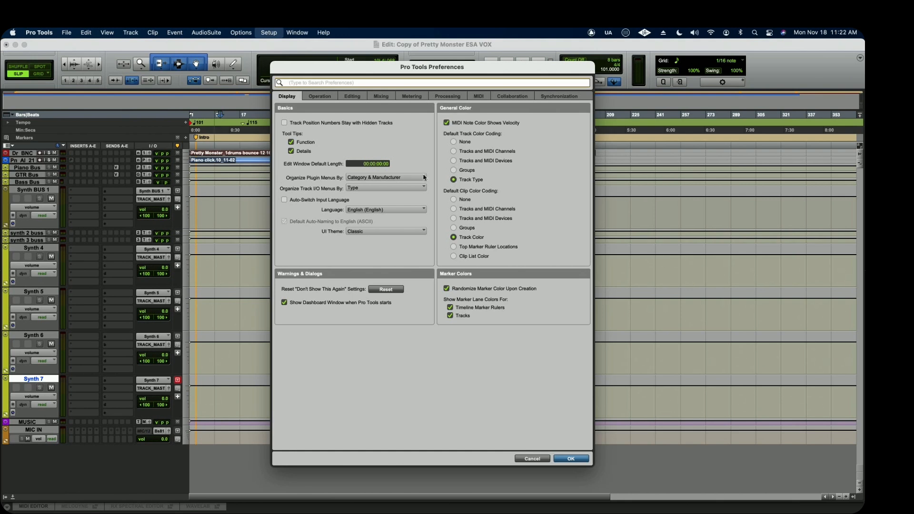
{"action": "left_click", "coordinate": [414, 178]}
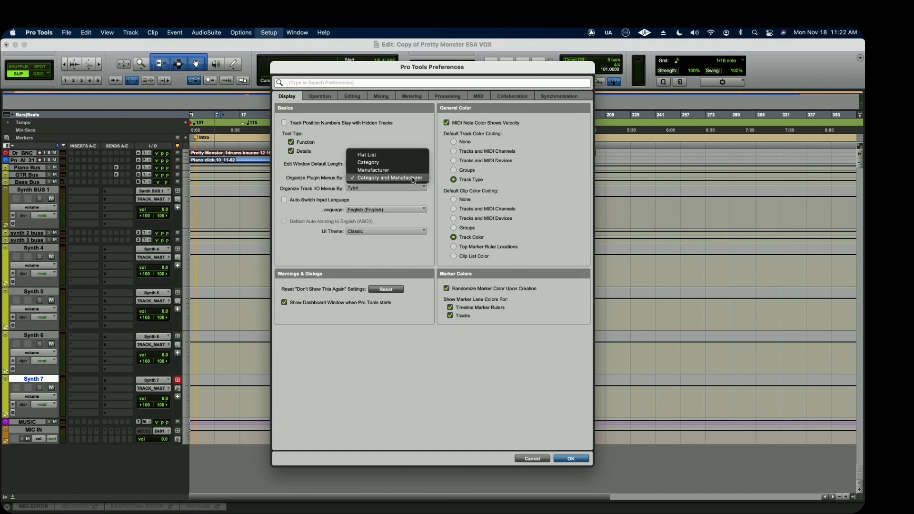
{"action": "left_click", "coordinate": [398, 155]}
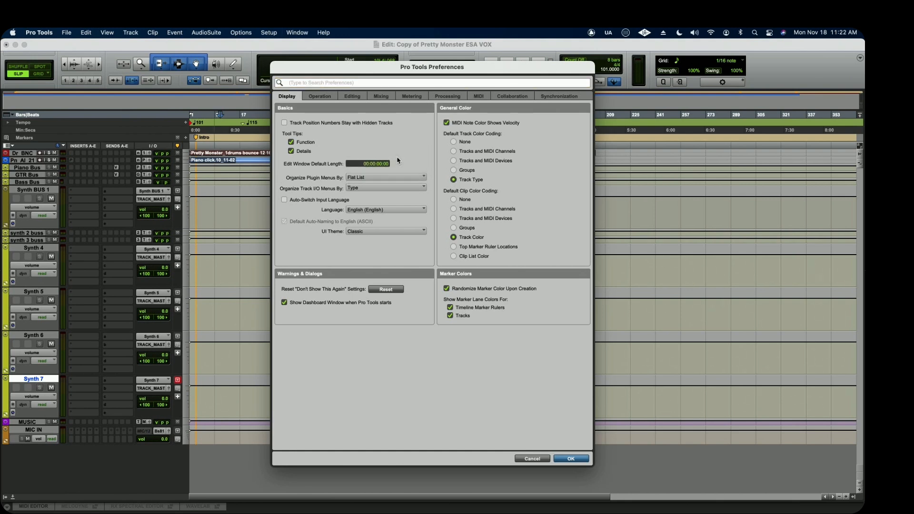
{"action": "left_click", "coordinate": [573, 459]}
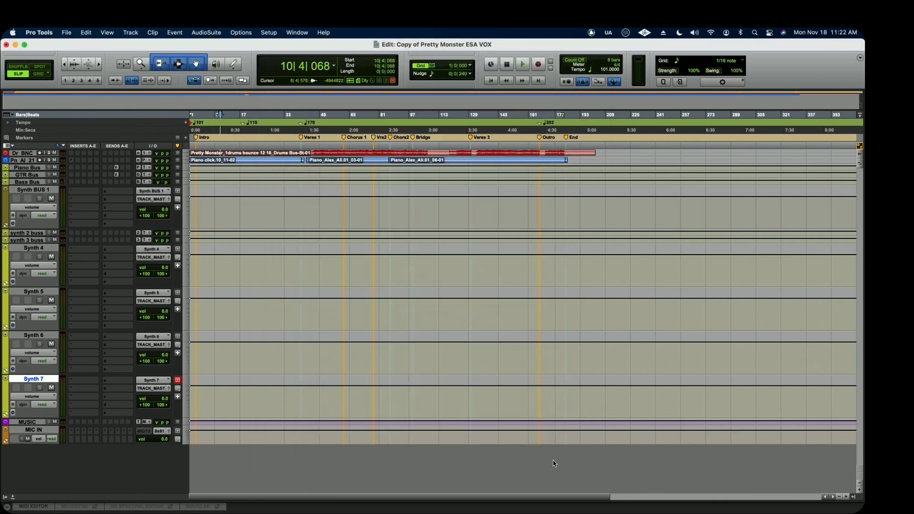
{"action": "left_click", "coordinate": [81, 255]}
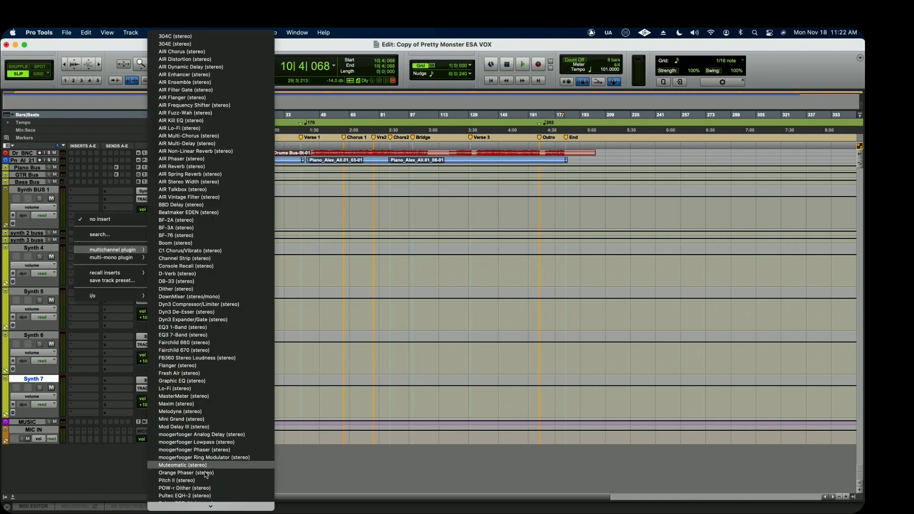
{"action": "mouse_move", "coordinate": [204, 507]}
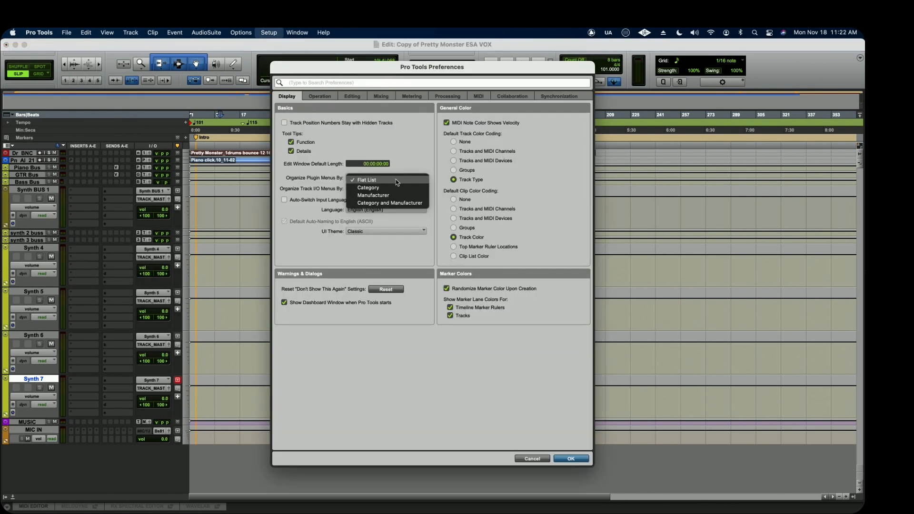
Set the plugin menus to be organized by Category and Manufacturer, and view the available interface languages.
{"action": "left_click", "coordinate": [395, 202]}
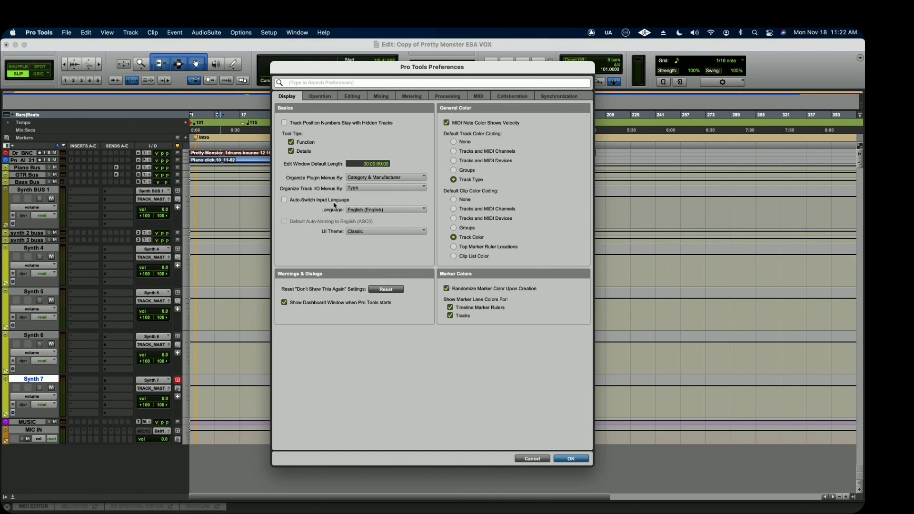
{"action": "left_click", "coordinate": [385, 211]}
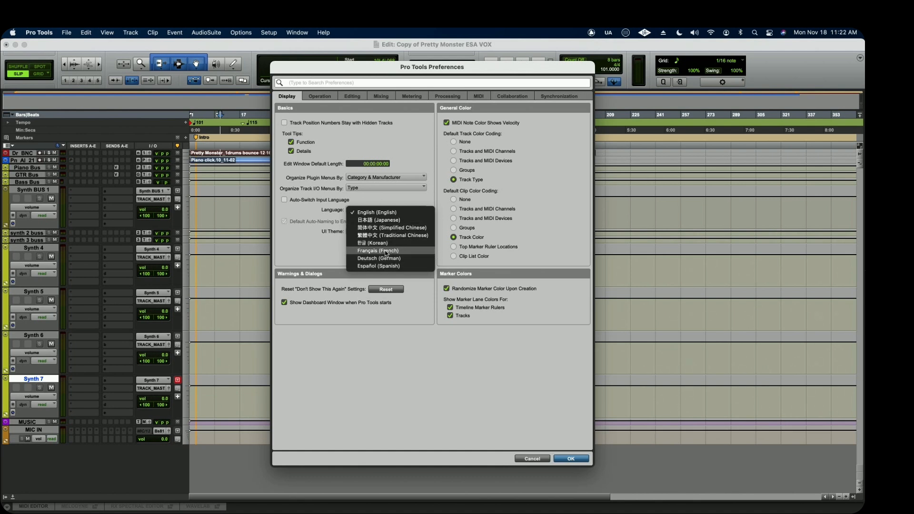
{"action": "left_click", "coordinate": [400, 133]}
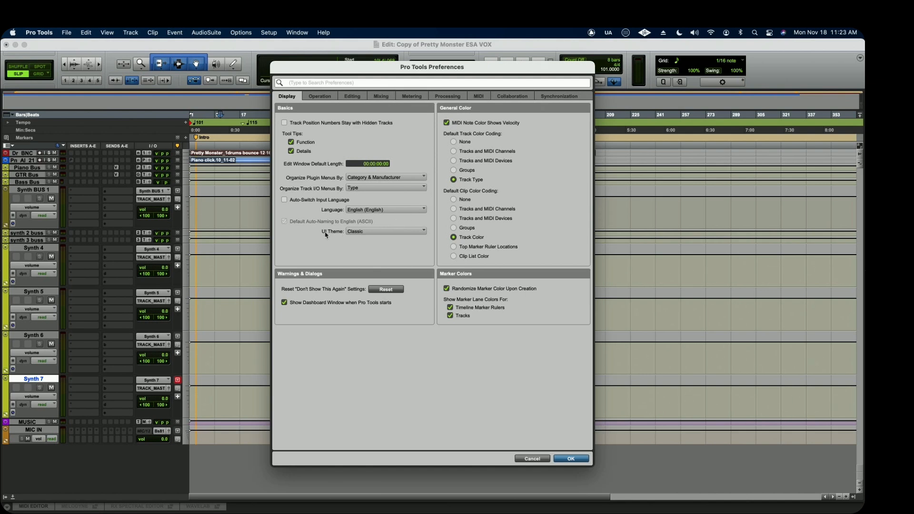
Compare the UI themes by switching twice to Dark and back to Classic.
{"action": "left_click", "coordinate": [392, 233]}
{"action": "left_click", "coordinate": [375, 241]}
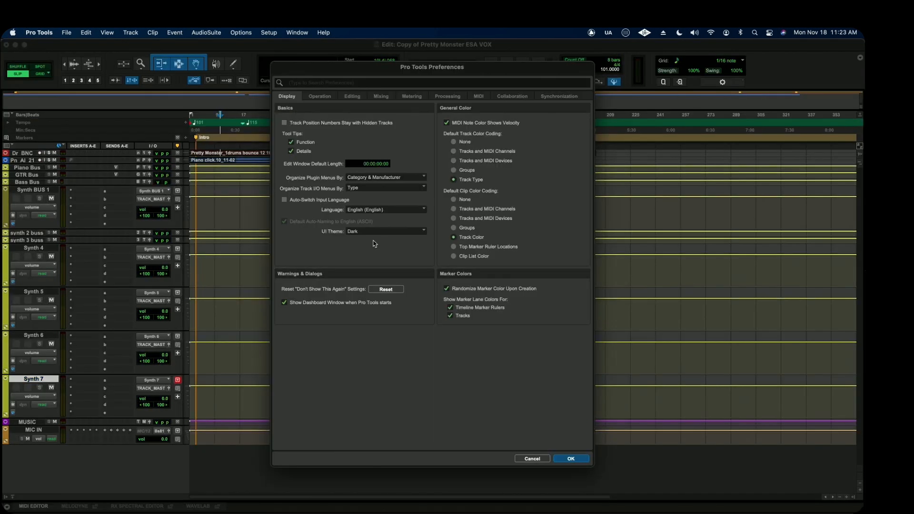
{"action": "left_click", "coordinate": [378, 232]}
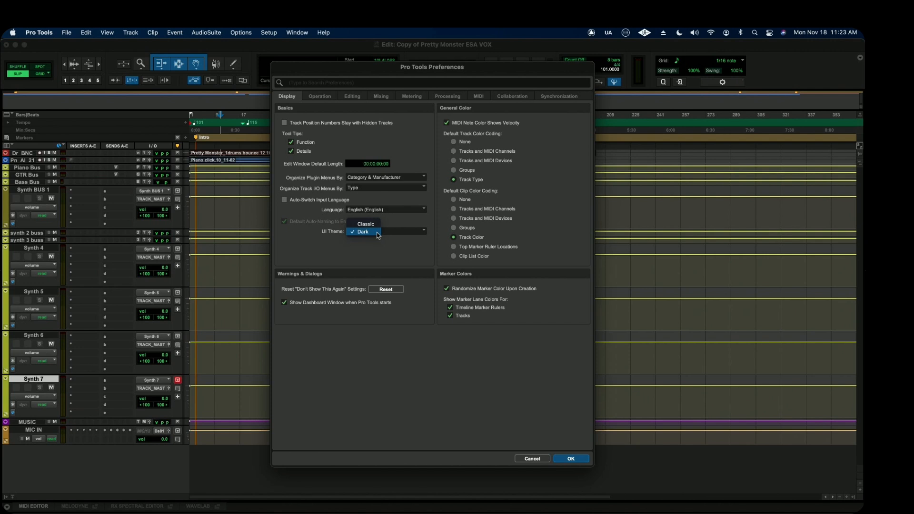
{"action": "left_click", "coordinate": [372, 224]}
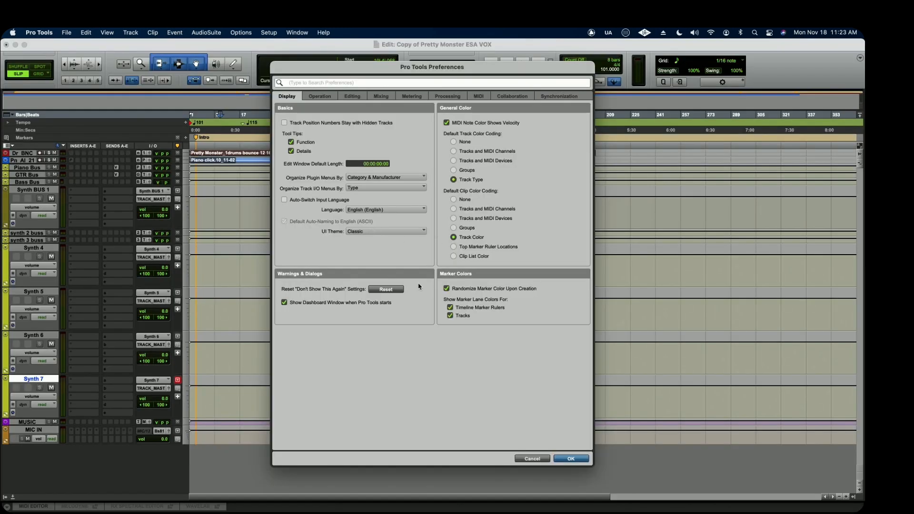
{"action": "left_click", "coordinate": [372, 233]}
{"action": "left_click", "coordinate": [369, 245]}
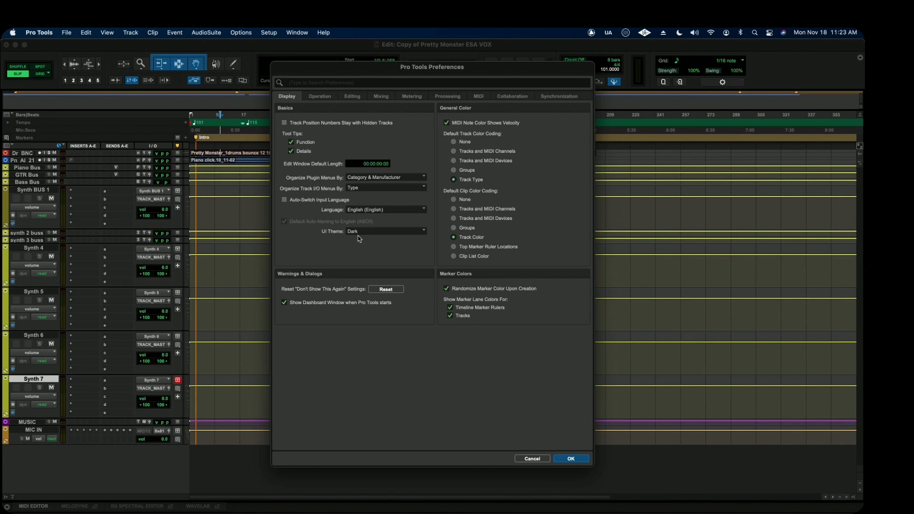
{"action": "left_click", "coordinate": [359, 238]}
{"action": "left_click", "coordinate": [363, 227]}
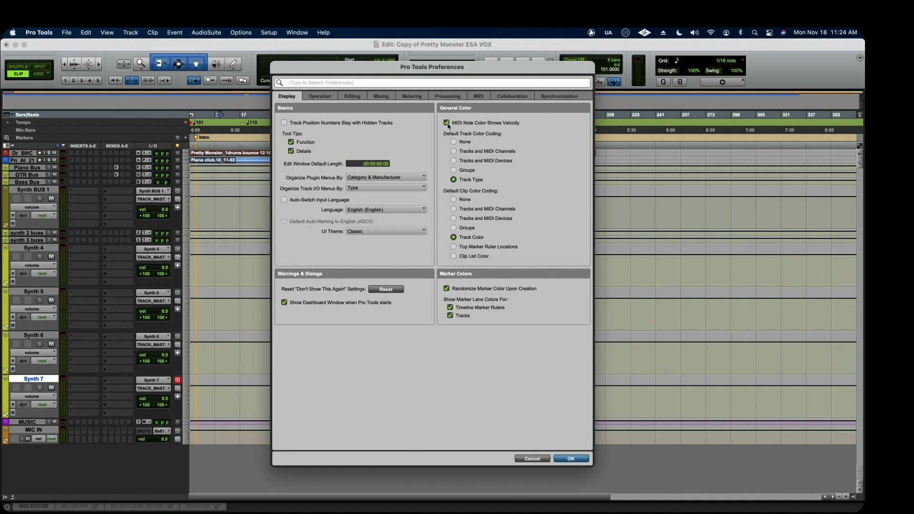
Try Groups as the default track color coding, return it to Track Type and apply the preferences.
{"action": "left_click", "coordinate": [454, 171]}
{"action": "left_click", "coordinate": [454, 179]}
{"action": "key", "text": "Return"}
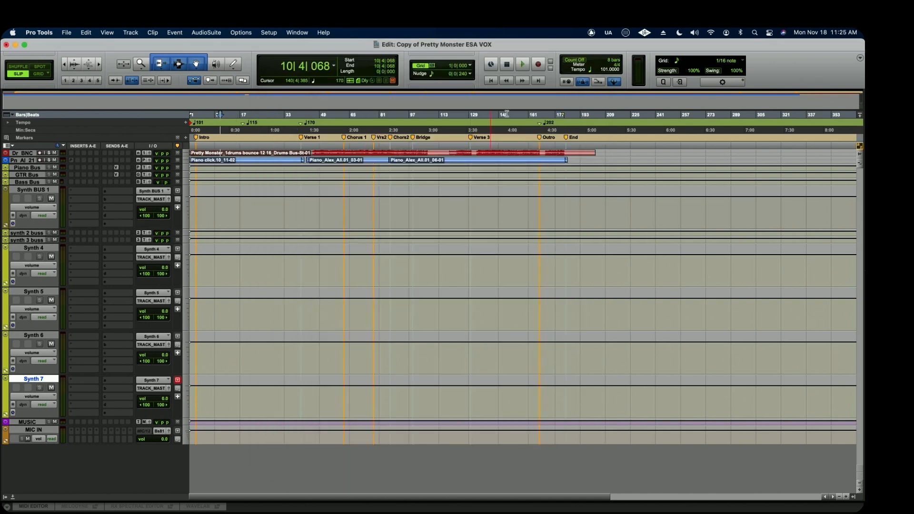
Create a marker memory location on the Markers ruler at about bar 218, past the End marker, with default settings.
{"action": "left_click", "coordinate": [620, 130]}
{"action": "key", "text": "KP_Enter"}
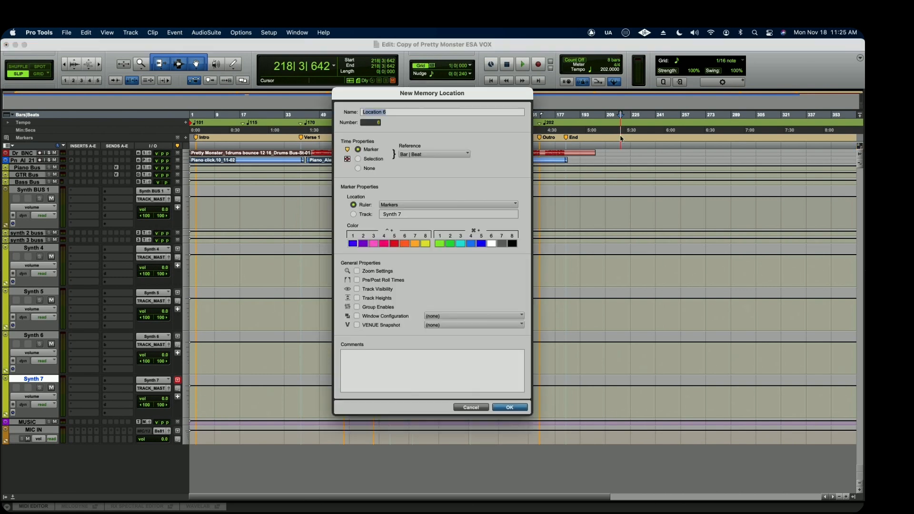
{"action": "key", "text": "Return"}
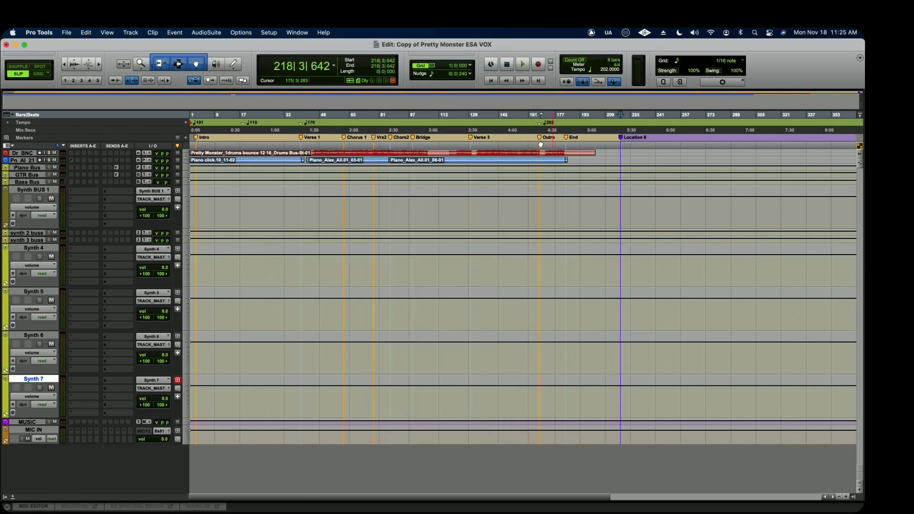
Create a marker memory location on the Markers ruler at about bar 151, between Verse 3 and Outro, with default settings.
{"action": "left_click", "coordinate": [510, 136]}
{"action": "key", "text": "KP_Enter"}
{"action": "key", "text": "Return"}
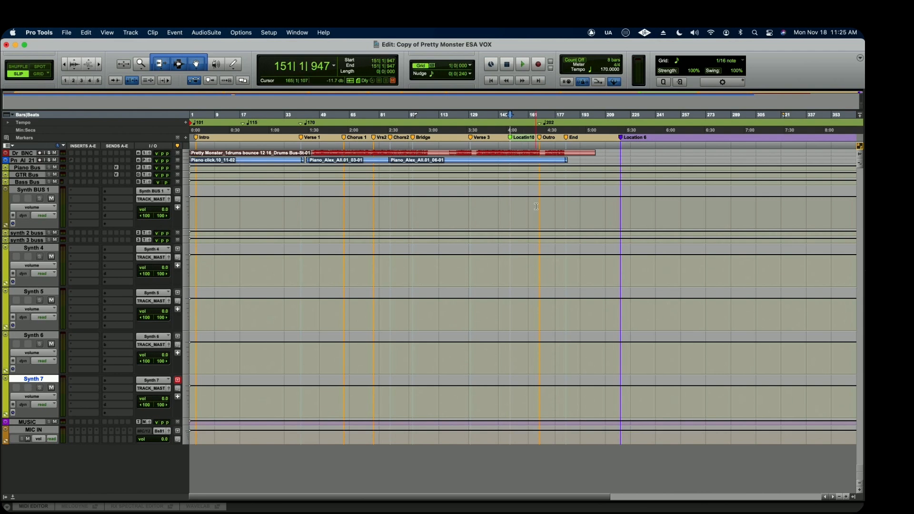
In the Operation preferences, enable Latch Forward/Rewind and disable Play Start Marker Follows Timeline Selection.
{"action": "left_click", "coordinate": [269, 32]}
{"action": "left_click", "coordinate": [288, 178]}
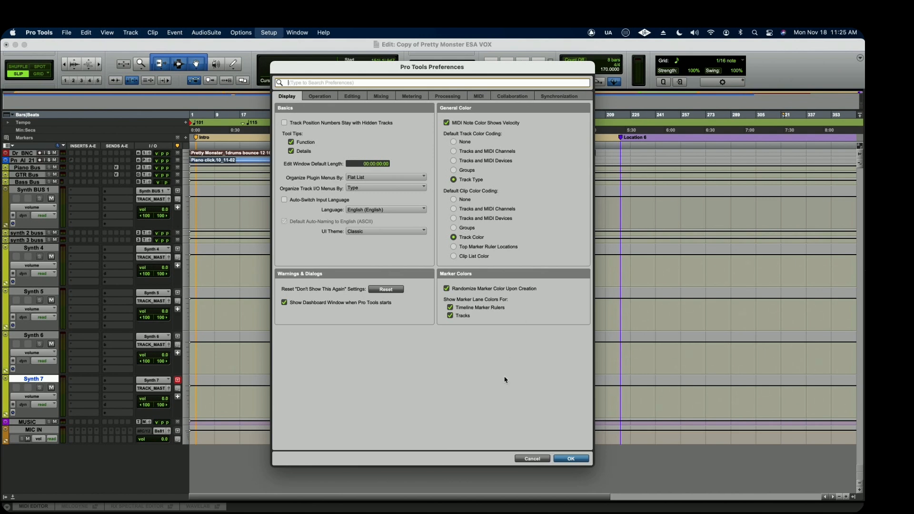
{"action": "left_click", "coordinate": [320, 96]}
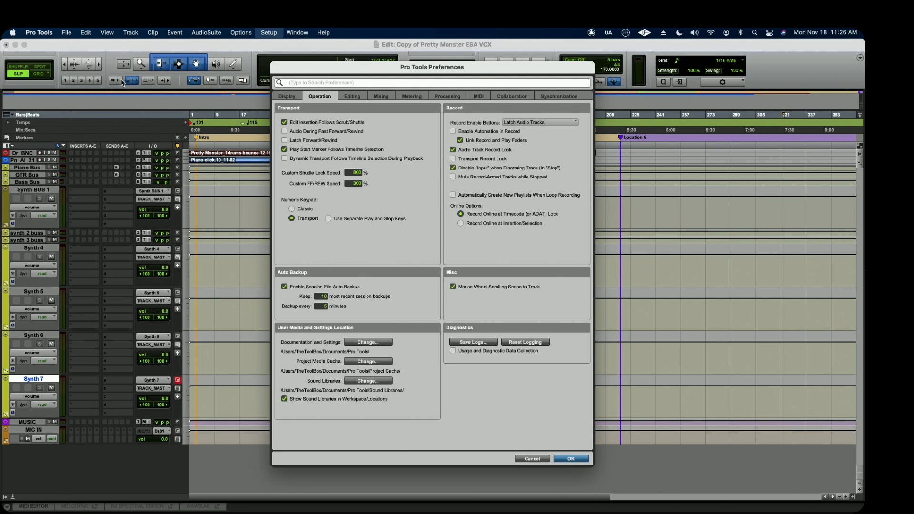
{"action": "left_click", "coordinate": [339, 141]}
{"action": "left_click", "coordinate": [285, 149]}
Set the Record Enable Buttons to Cancel Previous on Audio Tracks and enable automatic creation of new playlists when loop recording.
{"action": "left_click", "coordinate": [563, 125]}
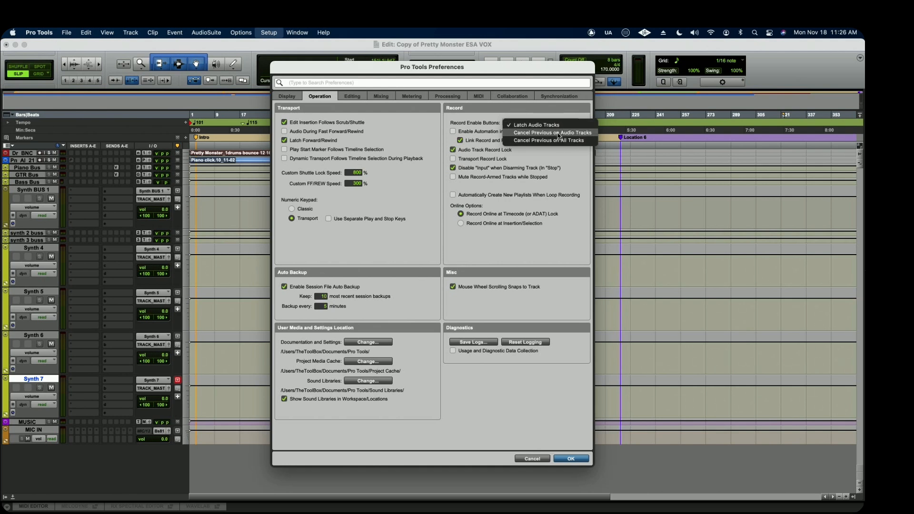
{"action": "left_click", "coordinate": [558, 133]}
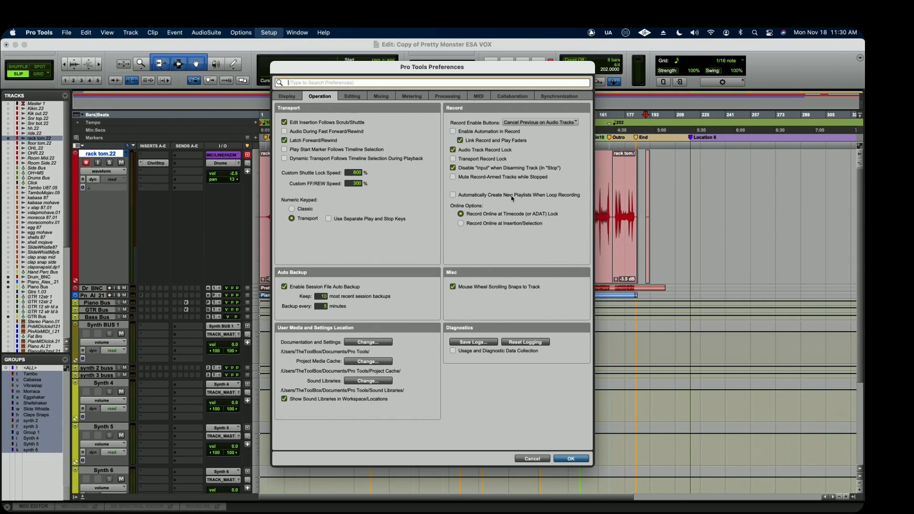
{"action": "left_click", "coordinate": [453, 195]}
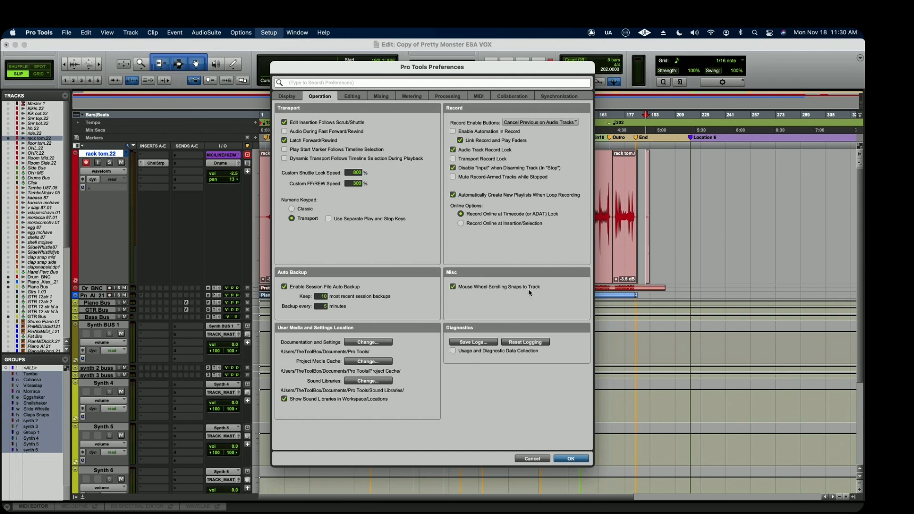
Inspect the session auto backup count and interval, and go to the Editing preferences.
{"action": "left_click", "coordinate": [322, 296]}
{"action": "double_click", "coordinate": [322, 297]}
{"action": "double_click", "coordinate": [325, 306]}
{"action": "left_click", "coordinate": [353, 96]}
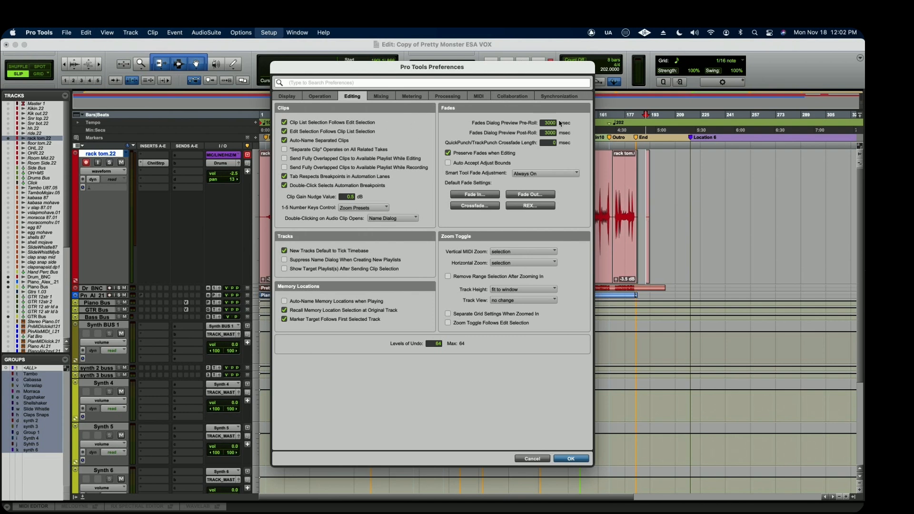
Apply the preferences, show the Clips list and select the rack tom clip under the Outro marker to find it in the list.
{"action": "key", "text": "Return"}
{"action": "left_click", "coordinate": [855, 498]}
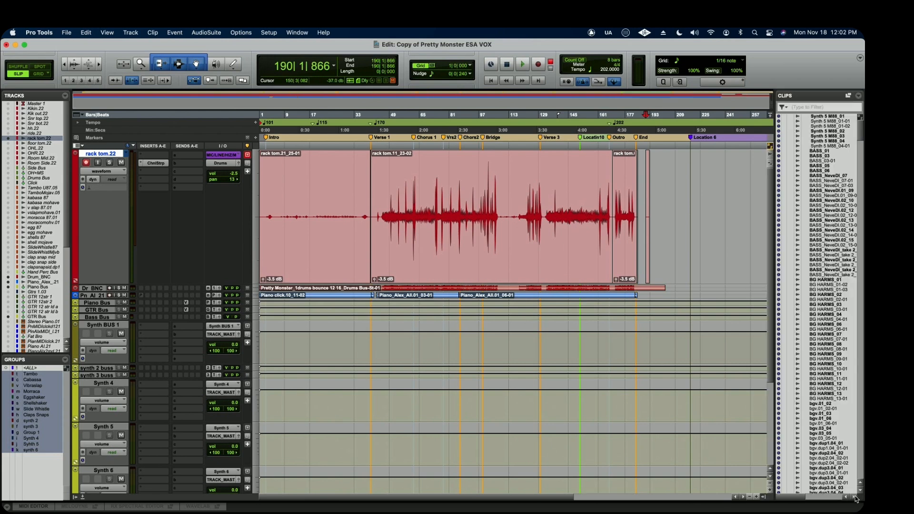
{"action": "left_click", "coordinate": [623, 261]}
{"action": "scroll", "coordinate": [853, 307], "scroll_direction": "down", "scroll_amount": 3}
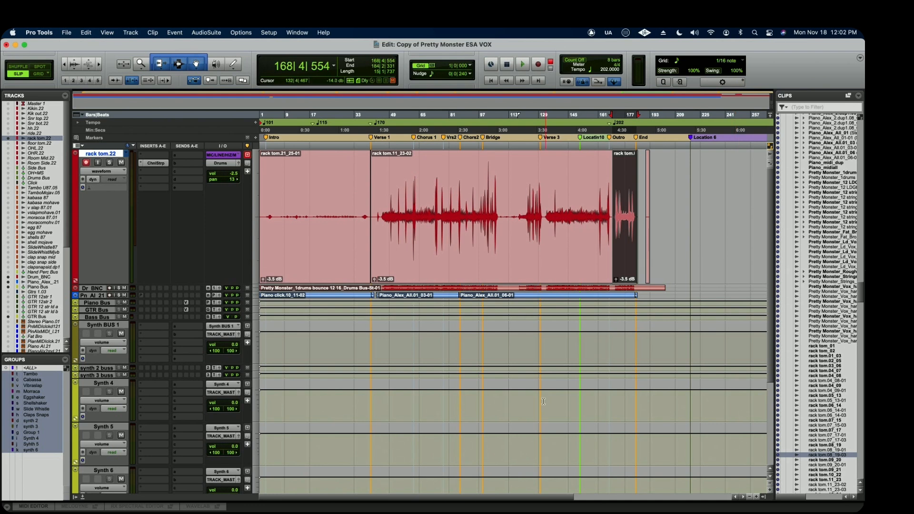
Reopen the Editing preferences and view the choices for what the 1-5 number keys control.
{"action": "left_click", "coordinate": [268, 33]}
{"action": "left_click", "coordinate": [280, 175]}
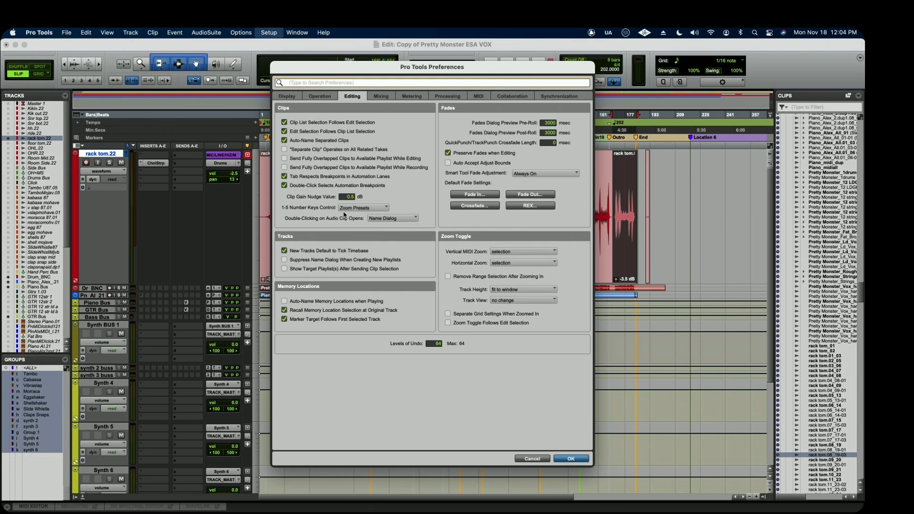
{"action": "left_click", "coordinate": [373, 210]}
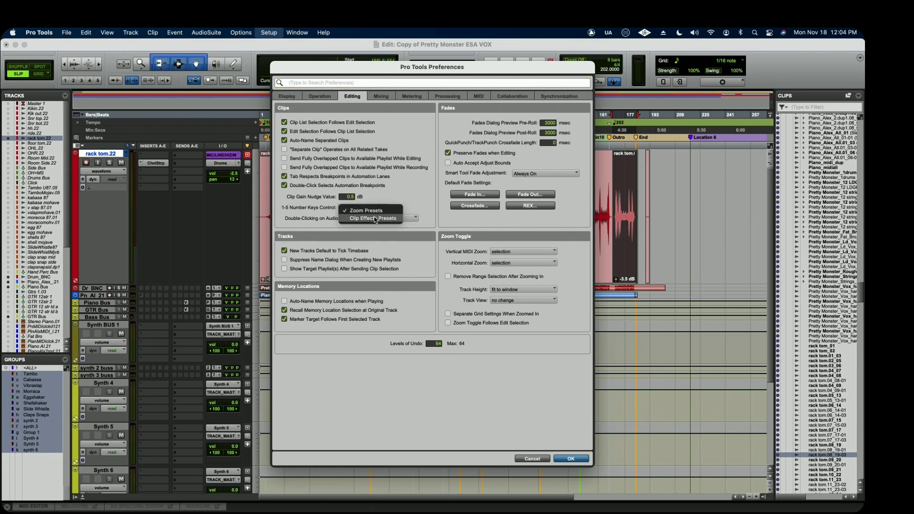
{"action": "left_click", "coordinate": [400, 199]}
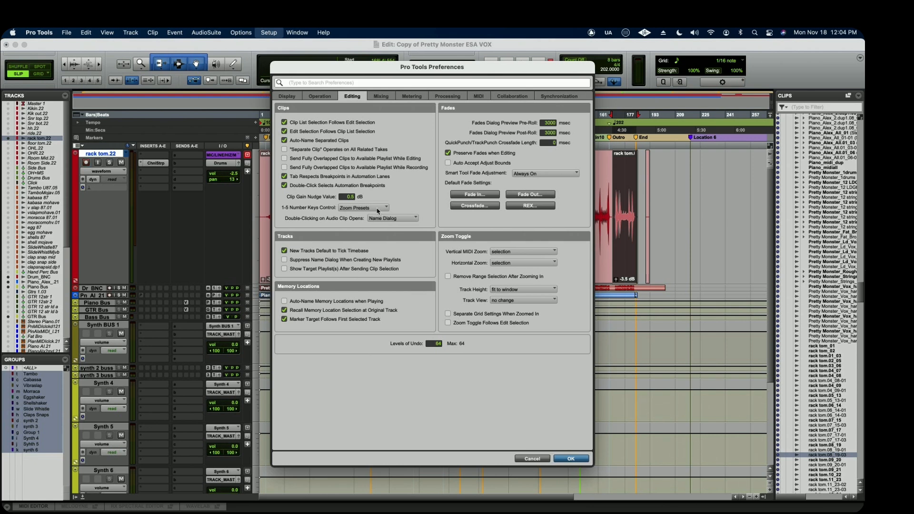
{"action": "left_click", "coordinate": [378, 211]}
{"action": "left_click", "coordinate": [397, 199]}
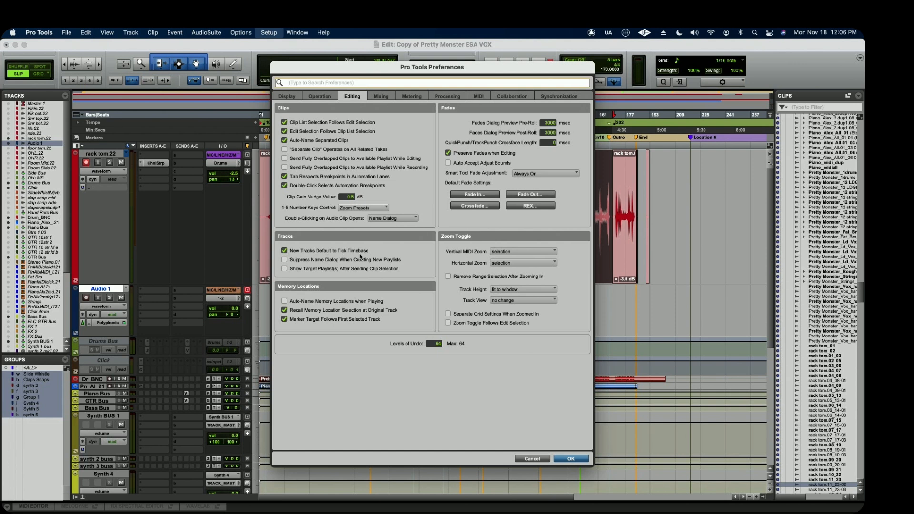
Disable New Tracks Default to Tick Timebase and enable Suppress Name Dialog When Creating New Playlists.
{"action": "left_click", "coordinate": [285, 251]}
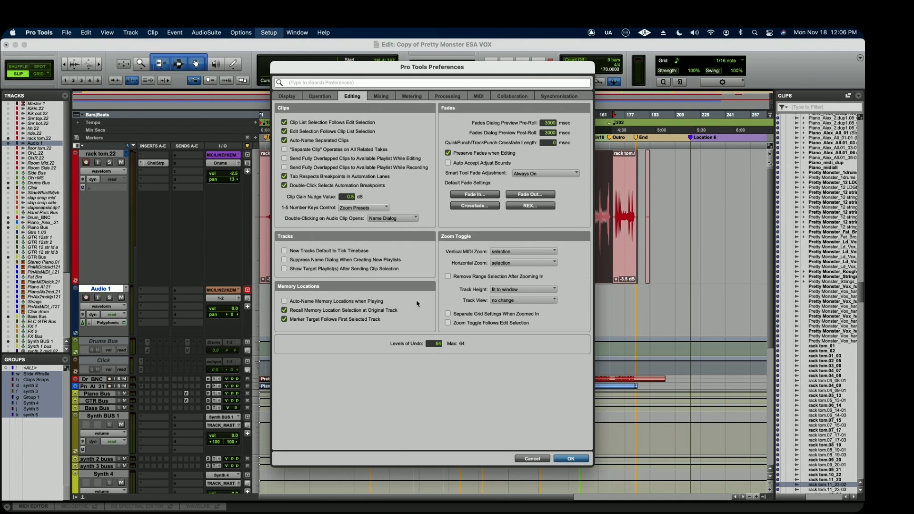
{"action": "left_click", "coordinate": [284, 251]}
{"action": "left_click", "coordinate": [285, 251]}
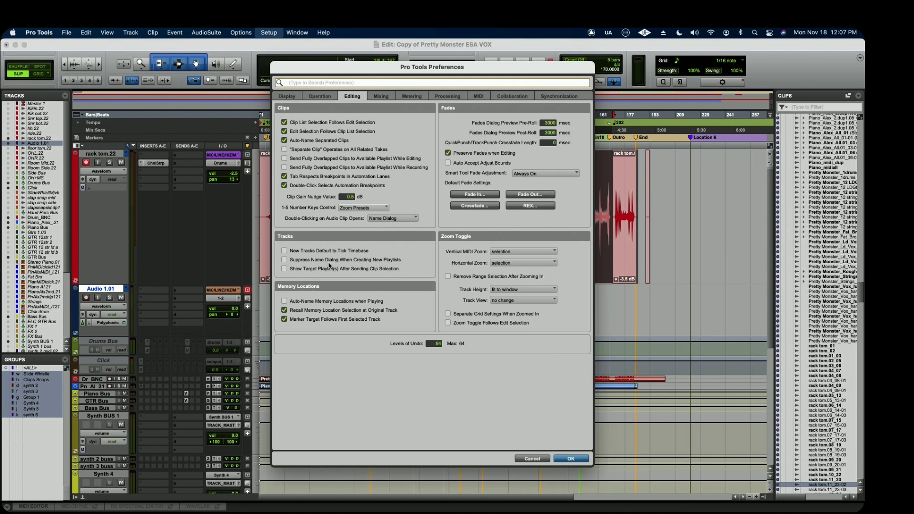
{"action": "left_click", "coordinate": [284, 261]}
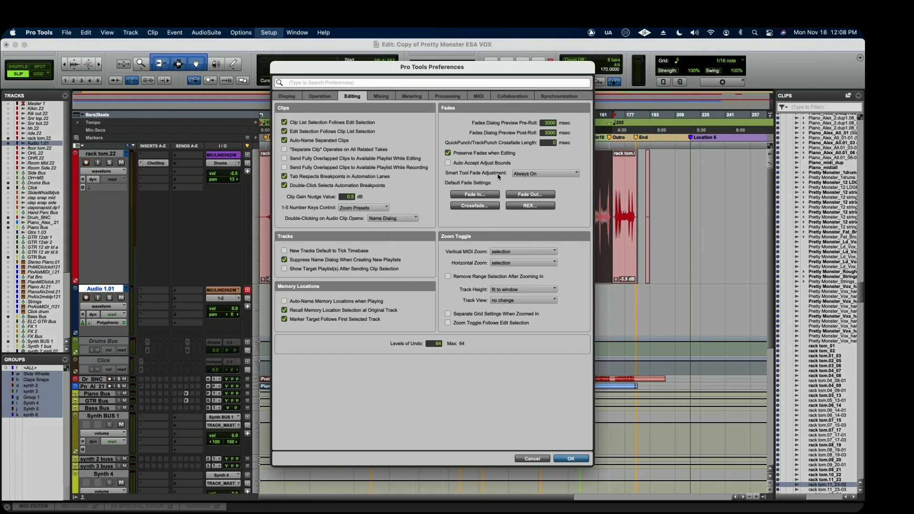
Try a steep, late-rising curve as the default fade-in, discard it, and view the default fade-in settings again.
{"action": "left_click", "coordinate": [475, 195]}
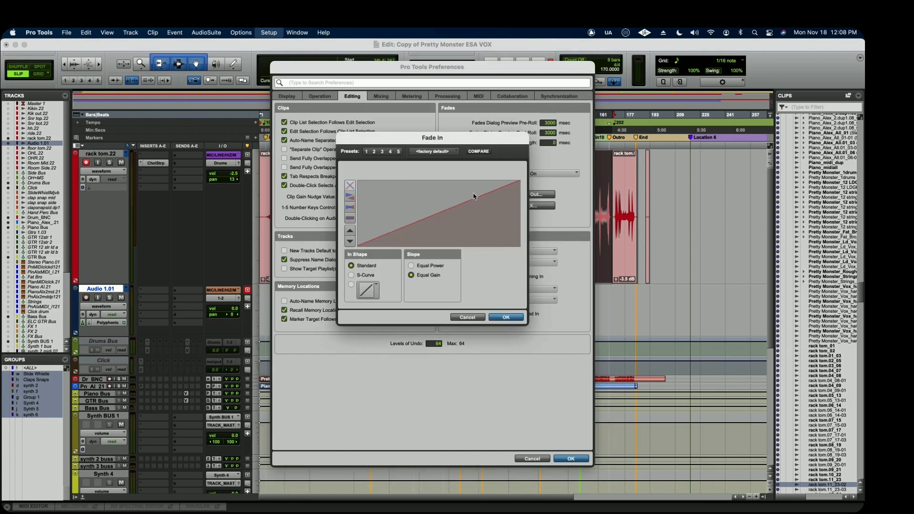
{"action": "left_click_drag", "start_coordinate": [473, 199], "coordinate": [502, 234]}
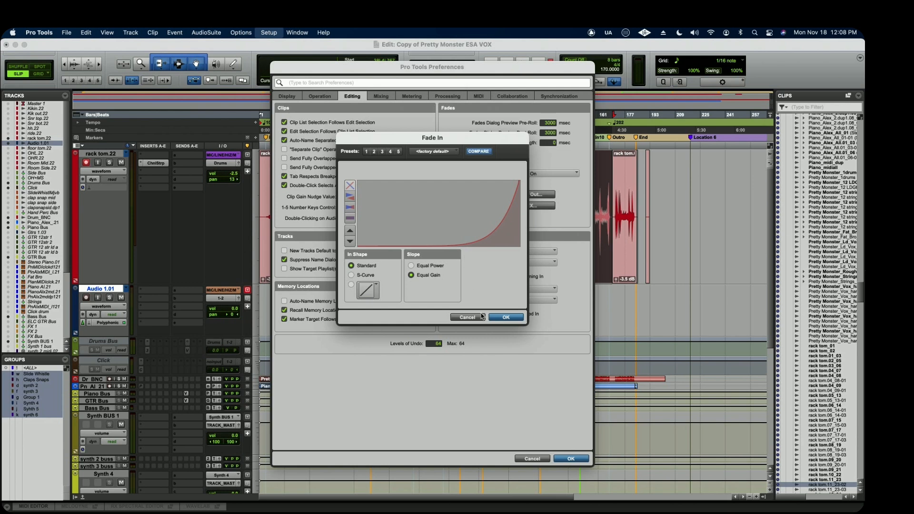
{"action": "left_click", "coordinate": [467, 317]}
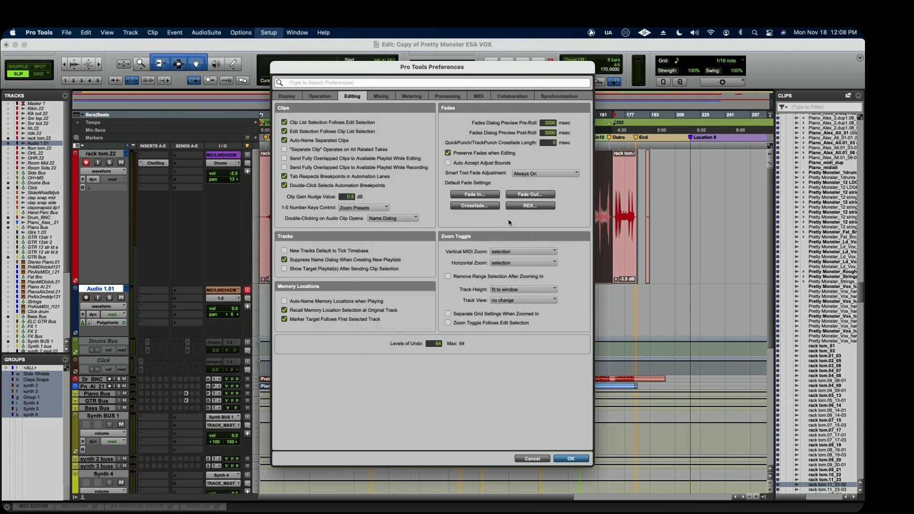
{"action": "left_click", "coordinate": [490, 195]}
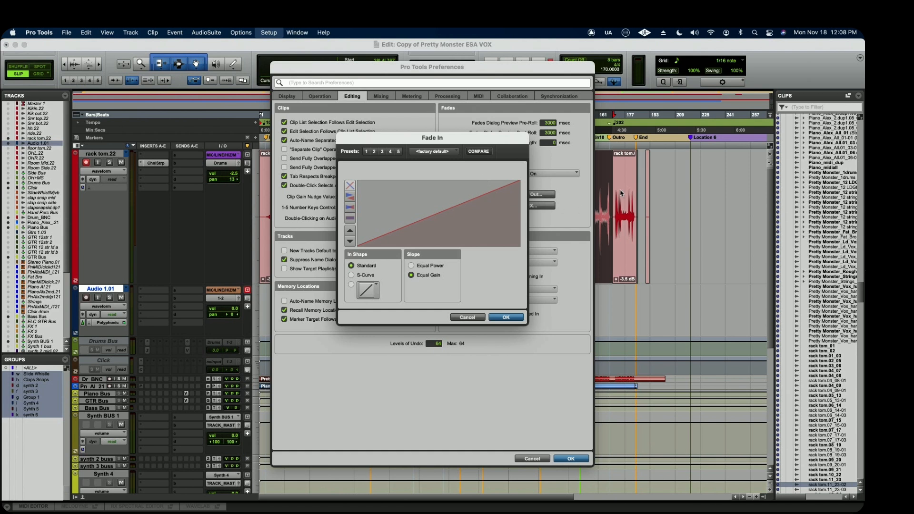
{"action": "left_click", "coordinate": [467, 318]}
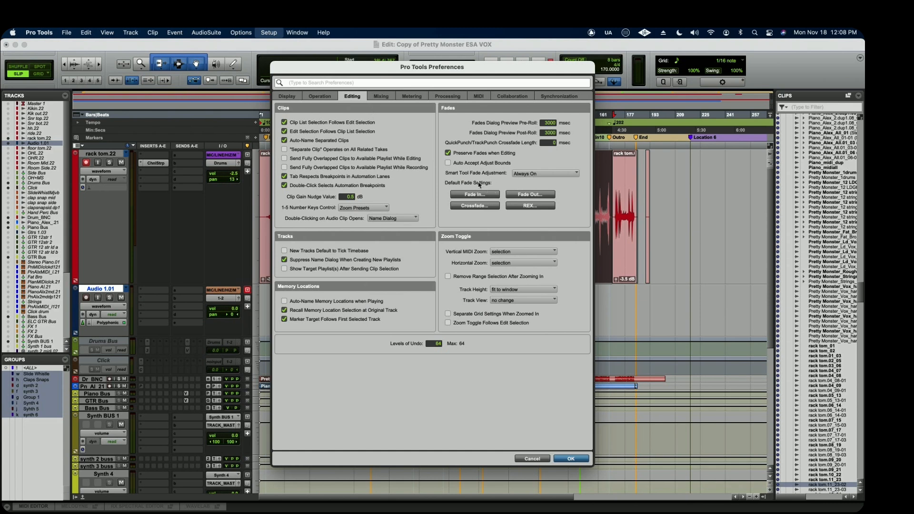
View the Smart Tool Fade Adjustment choices, and try a gently curved default fade-in before discarding it.
{"action": "left_click", "coordinate": [543, 174]}
{"action": "left_click", "coordinate": [543, 176]}
{"action": "left_click", "coordinate": [476, 194]}
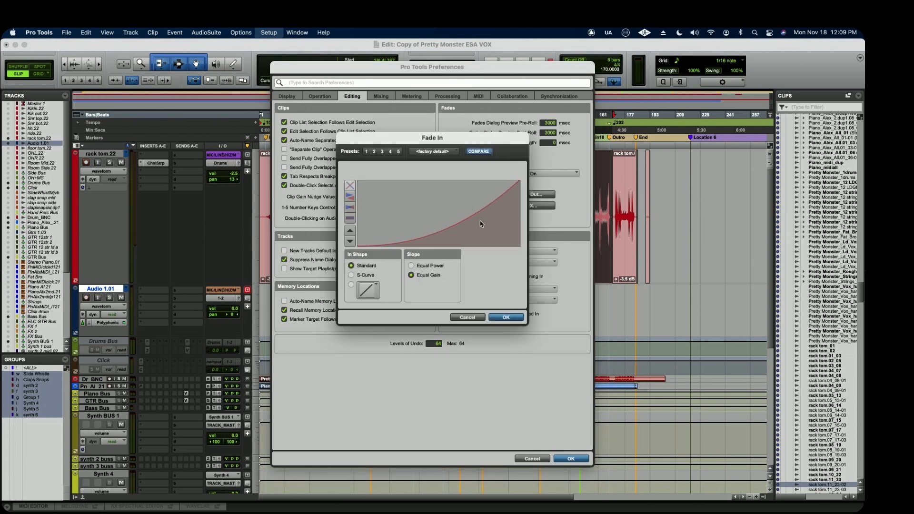
{"action": "left_click", "coordinate": [467, 317]}
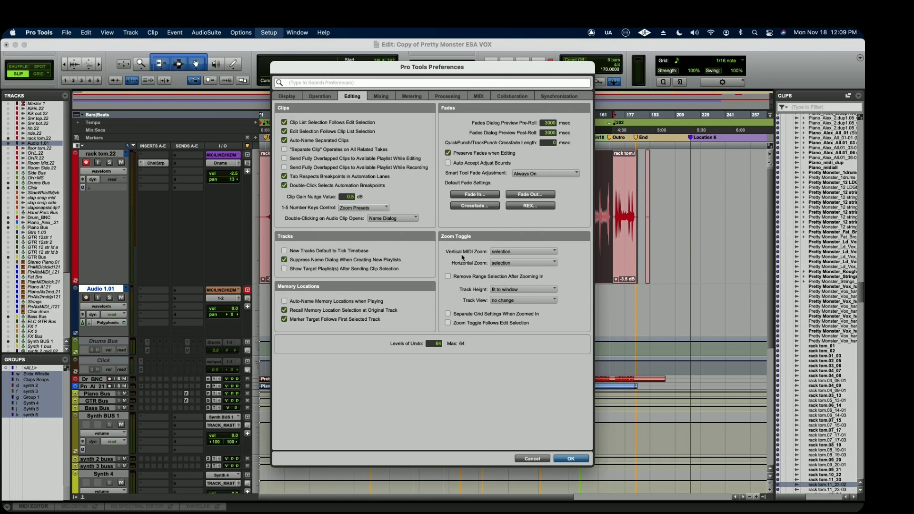
View the Vertical MIDI Zoom choices in the Zoom Toggle preferences.
{"action": "left_click", "coordinate": [519, 251]}
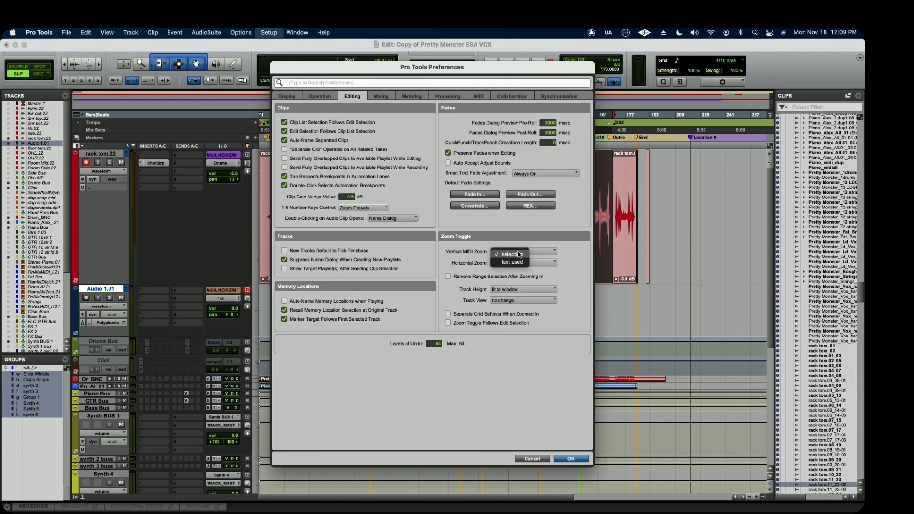
{"action": "left_click", "coordinate": [503, 265]}
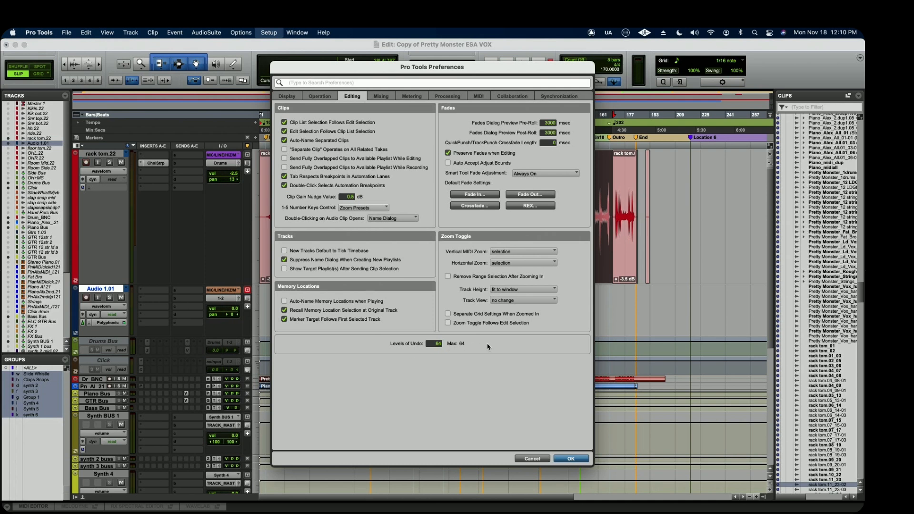
In the Mixing preferences, set the default EQ plugin to EQ3 7-Band.
{"action": "left_click", "coordinate": [381, 97]}
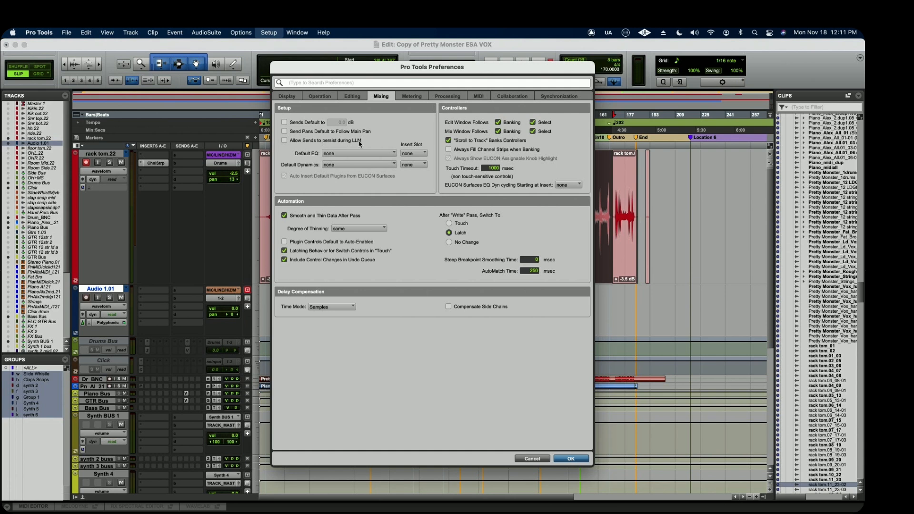
{"action": "left_click", "coordinate": [284, 141]}
{"action": "left_click", "coordinate": [379, 154]}
{"action": "mouse_move", "coordinate": [358, 172]}
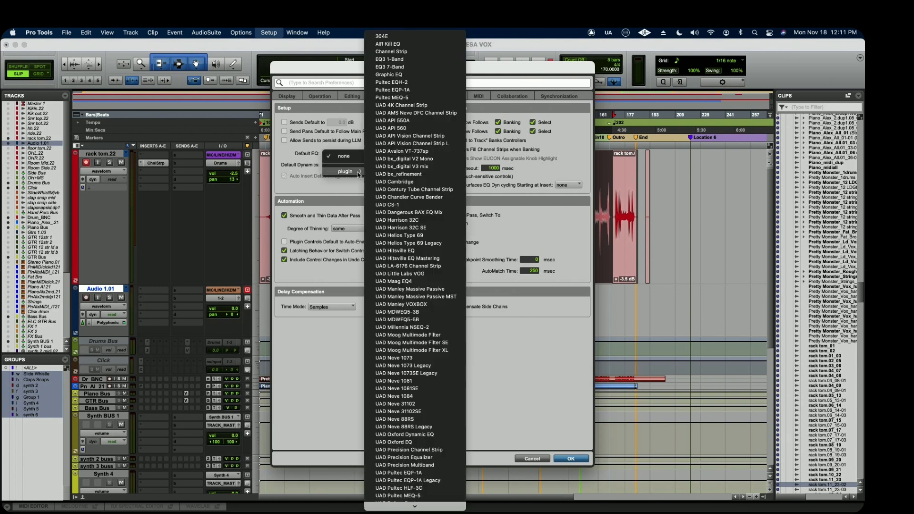
{"action": "left_click", "coordinate": [414, 67]}
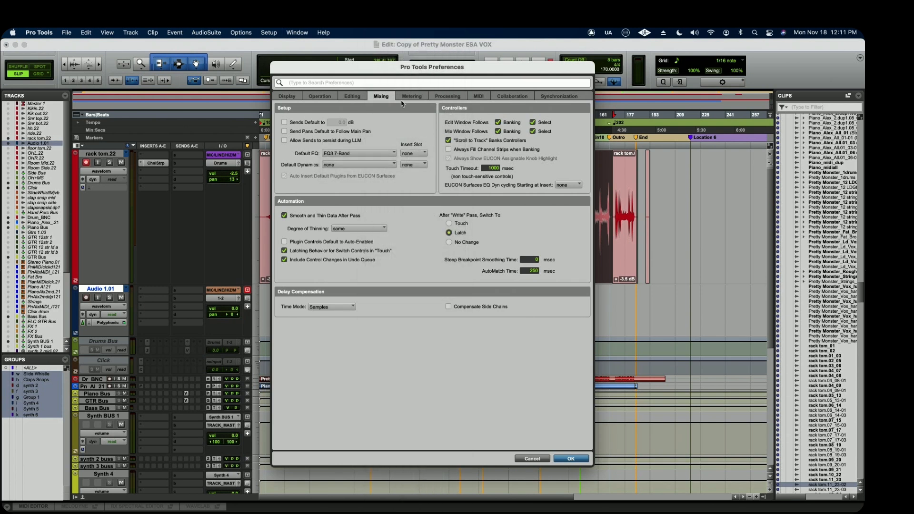
Set the default dynamics plugin to Fairchild 660 and apply the preferences.
{"action": "left_click", "coordinate": [368, 165]}
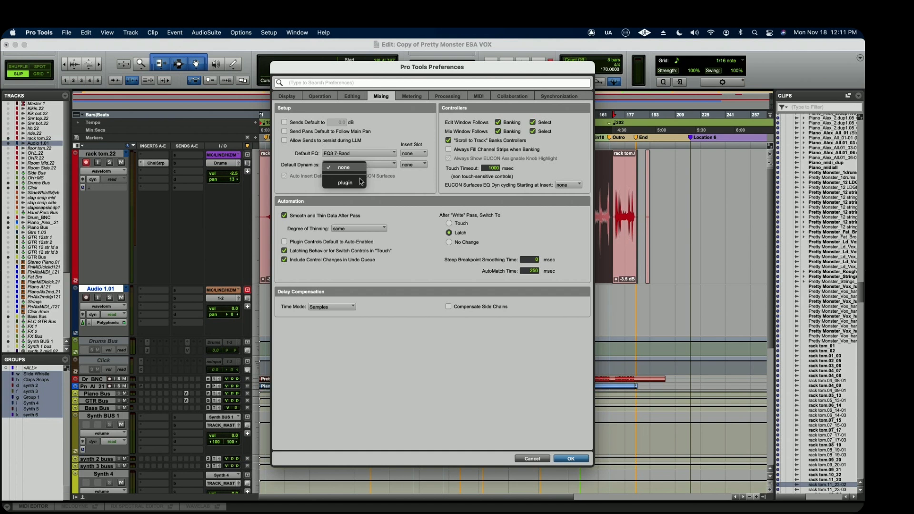
{"action": "mouse_move", "coordinate": [361, 182]}
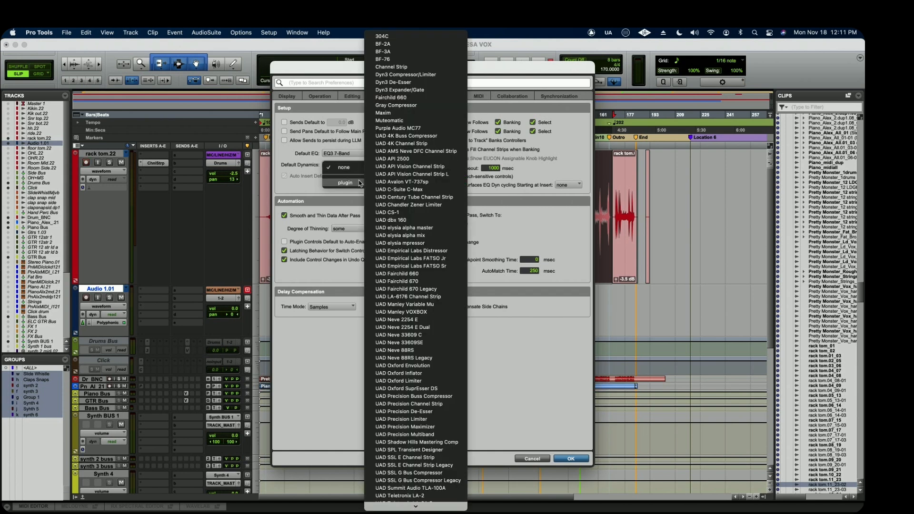
{"action": "left_click", "coordinate": [402, 100]}
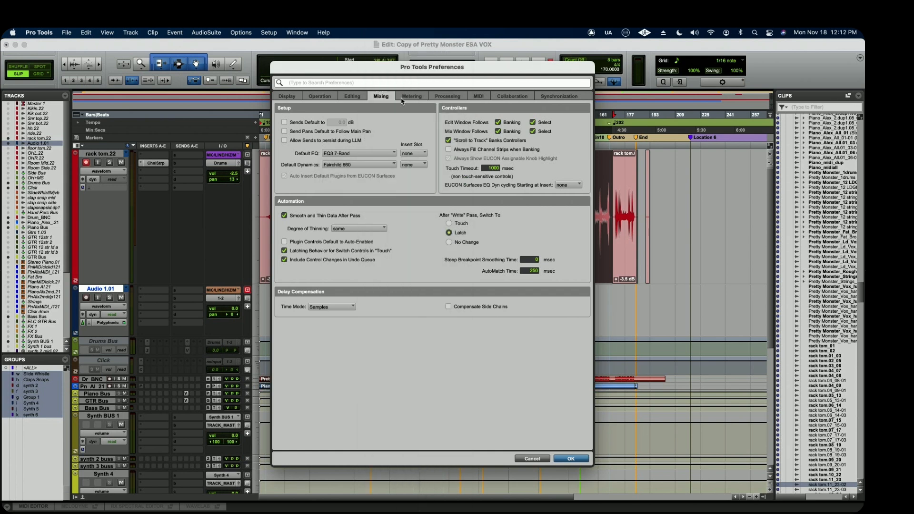
{"action": "left_click", "coordinate": [569, 459]}
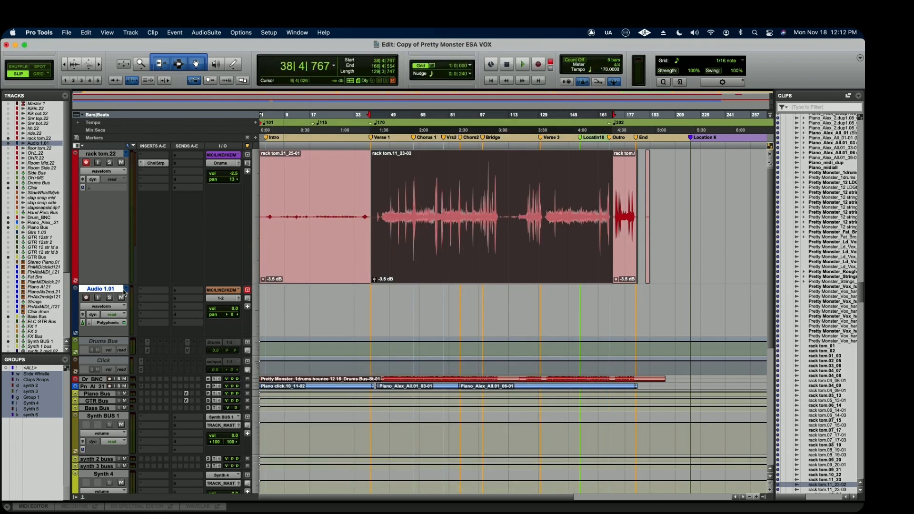
View the plugin entries offered for Audio 1.01's first insert, and the Insert Slot choices for the default EQ in the Mixing preferences.
{"action": "left_click", "coordinate": [149, 291]}
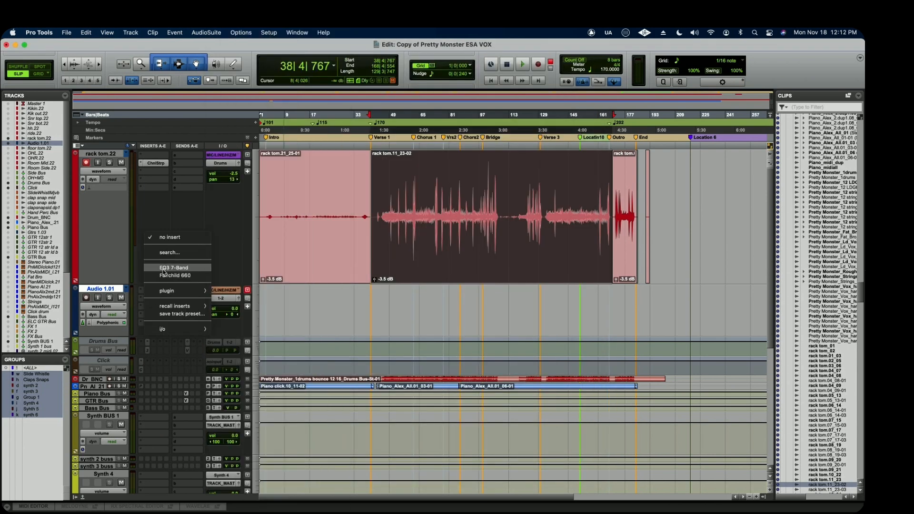
{"action": "left_click", "coordinate": [341, 314]}
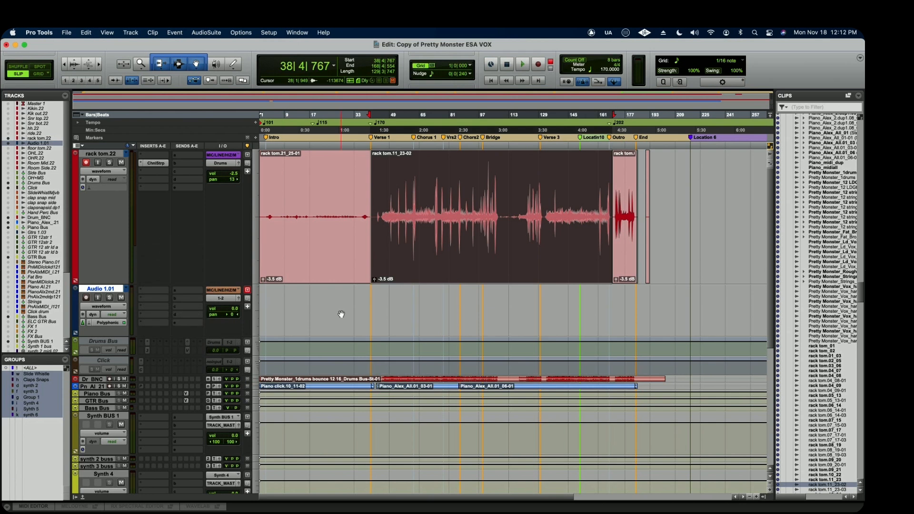
{"action": "left_click", "coordinate": [301, 33]}
{"action": "mouse_move", "coordinate": [269, 32]}
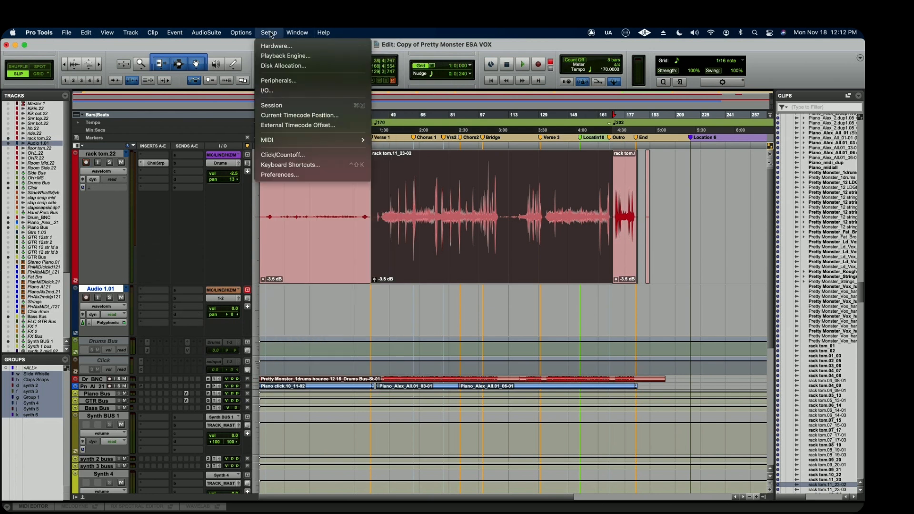
{"action": "left_click", "coordinate": [280, 175]}
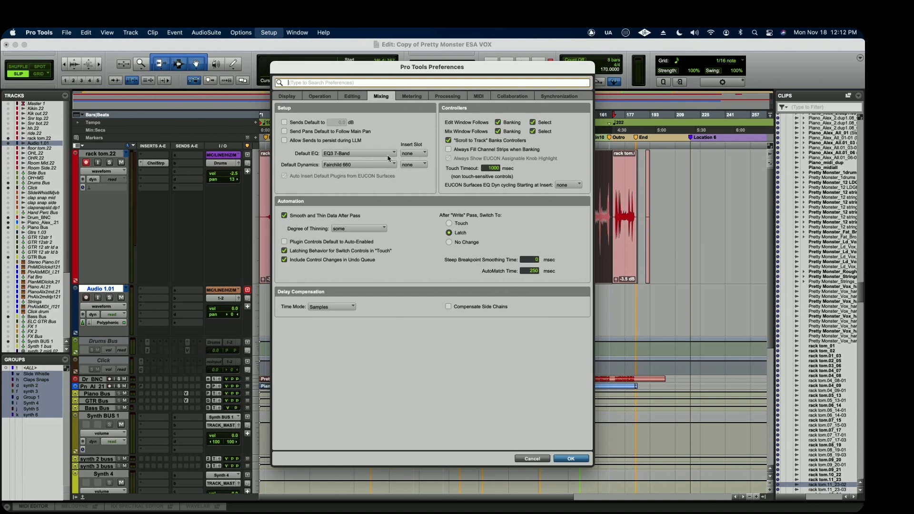
{"action": "left_click", "coordinate": [419, 153]}
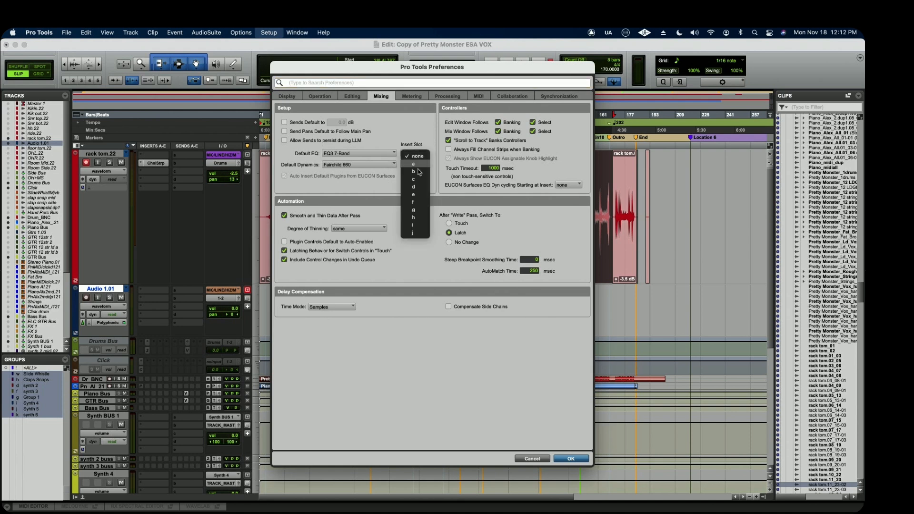
{"action": "left_click", "coordinate": [418, 127]}
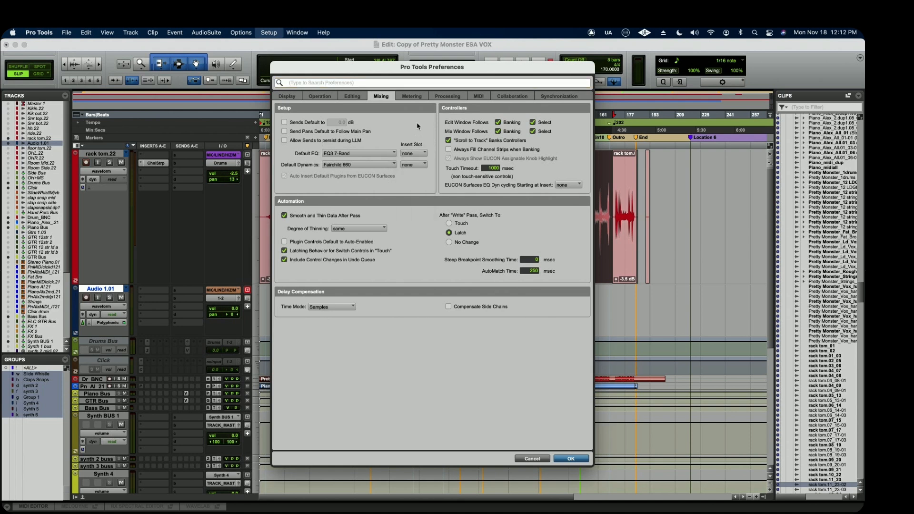
{"action": "left_click", "coordinate": [417, 152]}
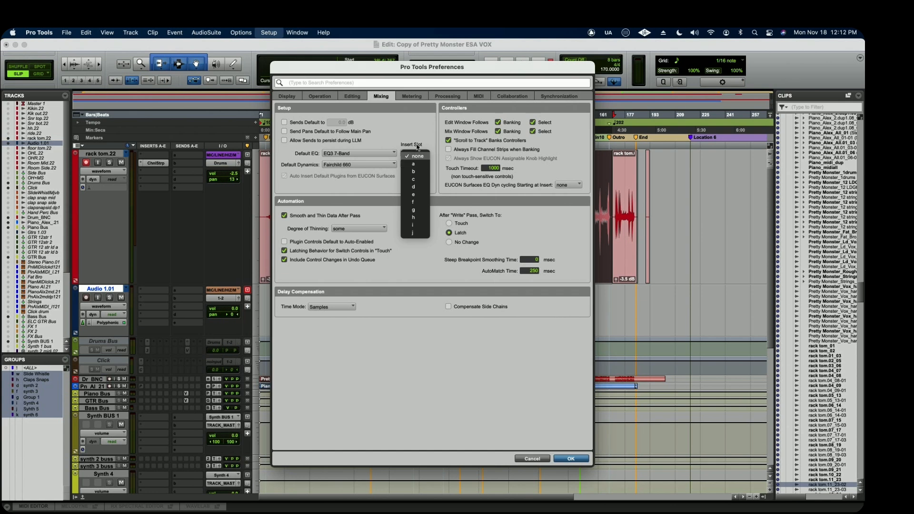
{"action": "left_click", "coordinate": [418, 134]}
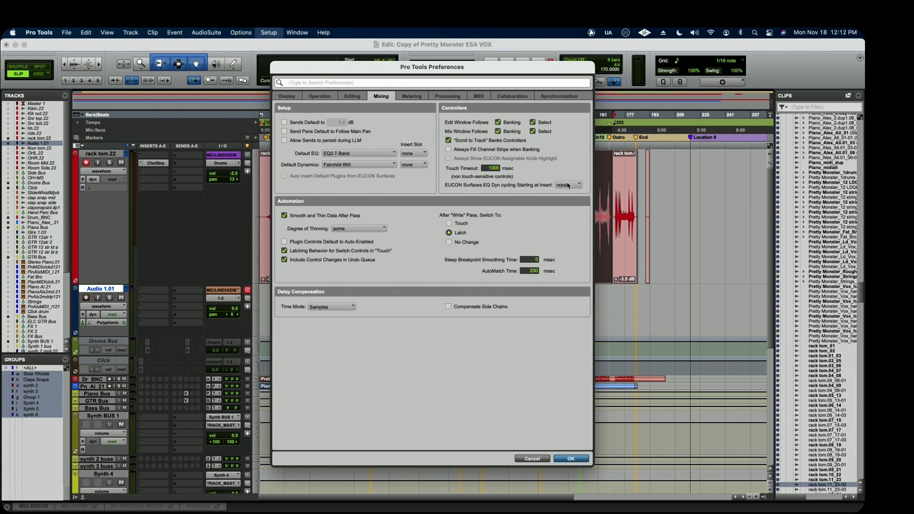
View the EUCON EQ/Dyn cycling start insert choices and the Degree of Thinning choices in the Mixing preferences.
{"action": "left_click", "coordinate": [571, 185]}
{"action": "left_click", "coordinate": [572, 163]}
{"action": "left_click", "coordinate": [346, 230]}
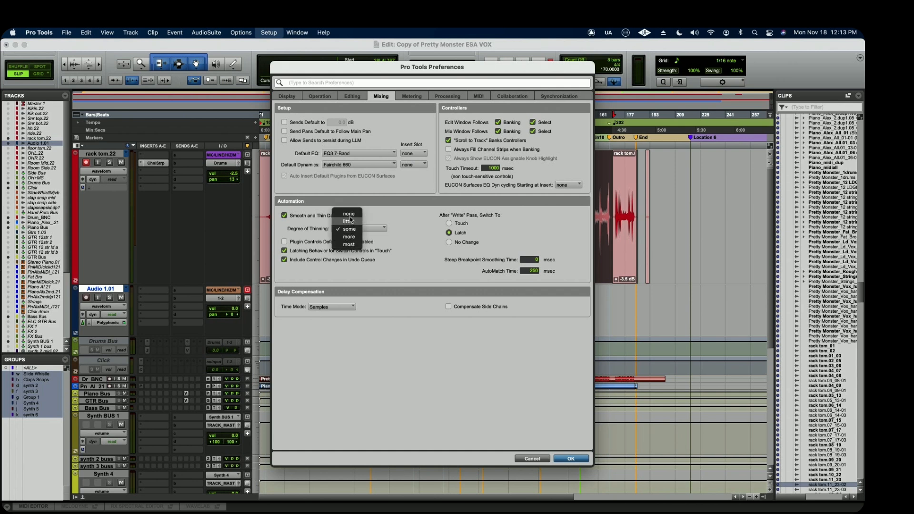
{"action": "left_click", "coordinate": [400, 214]}
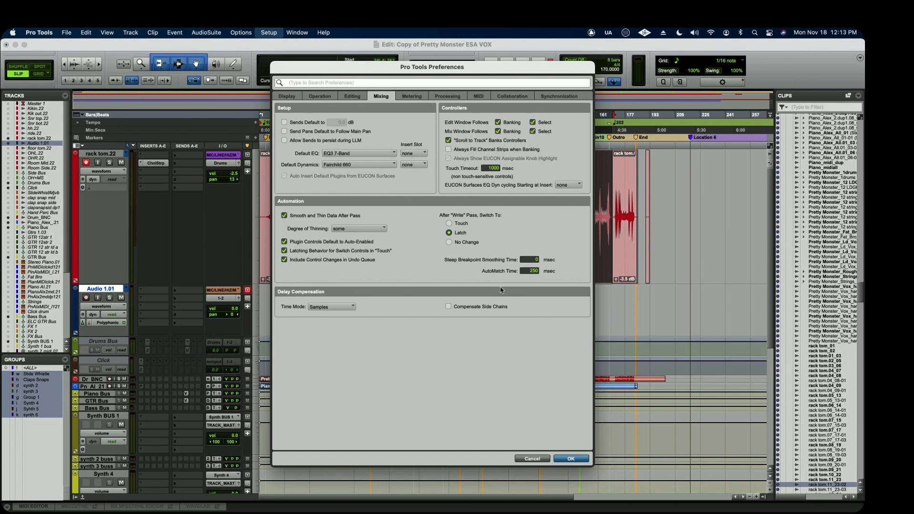
Apply the preferences with Plugin Controls Default to Auto-Enabled switched on, and insert EQ3 7-Band on the Audio 1.01 track.
{"action": "left_click", "coordinate": [573, 460]}
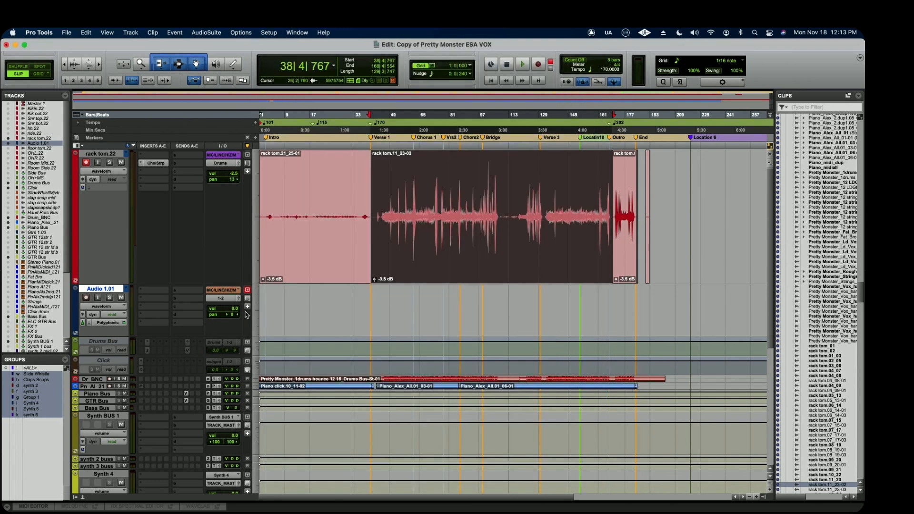
{"action": "left_click", "coordinate": [146, 290]}
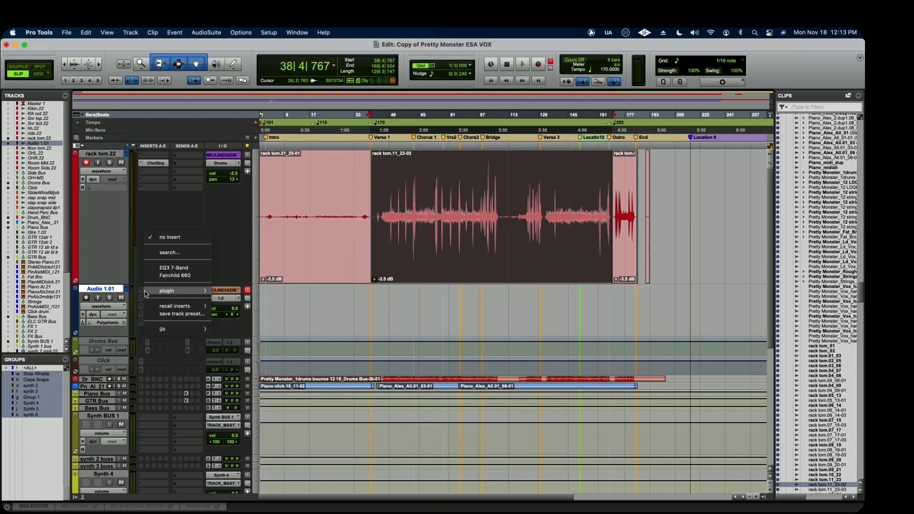
{"action": "left_click", "coordinate": [181, 270]}
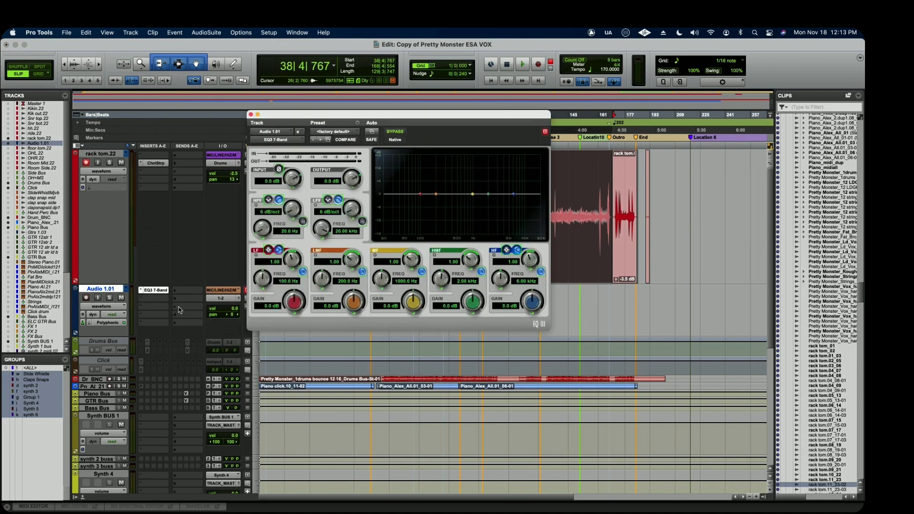
Try touch automation mode on Audio 1.01 with the EQ controls showing, return it to read and close the EQ window.
{"action": "left_click", "coordinate": [118, 315]}
{"action": "left_click", "coordinate": [119, 323]}
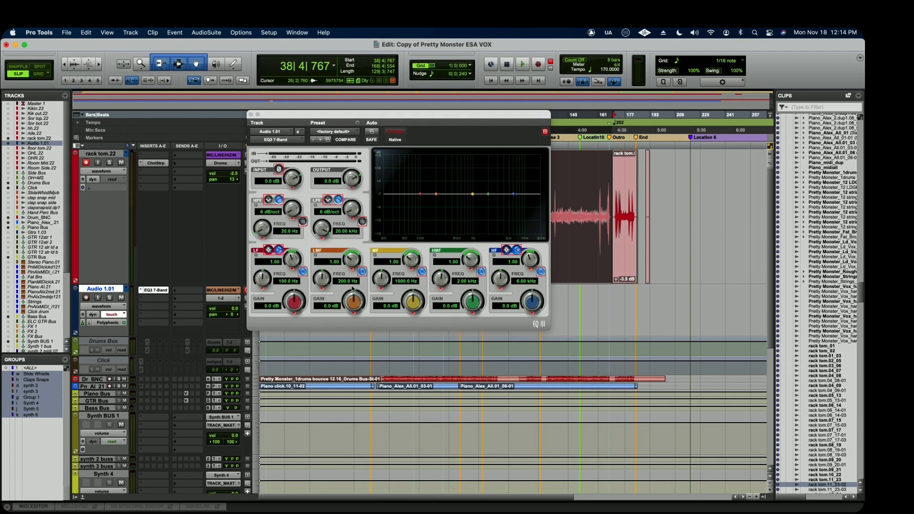
{"action": "left_click", "coordinate": [113, 314]}
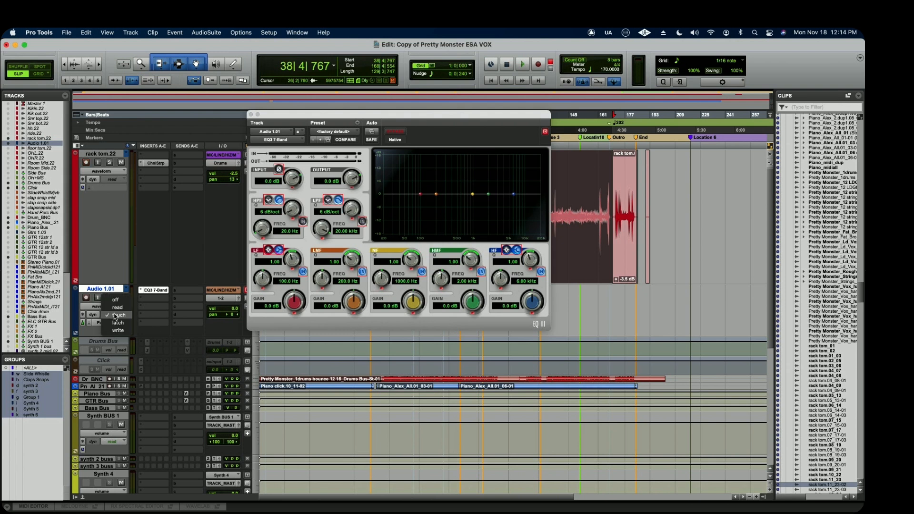
{"action": "left_click", "coordinate": [117, 307]}
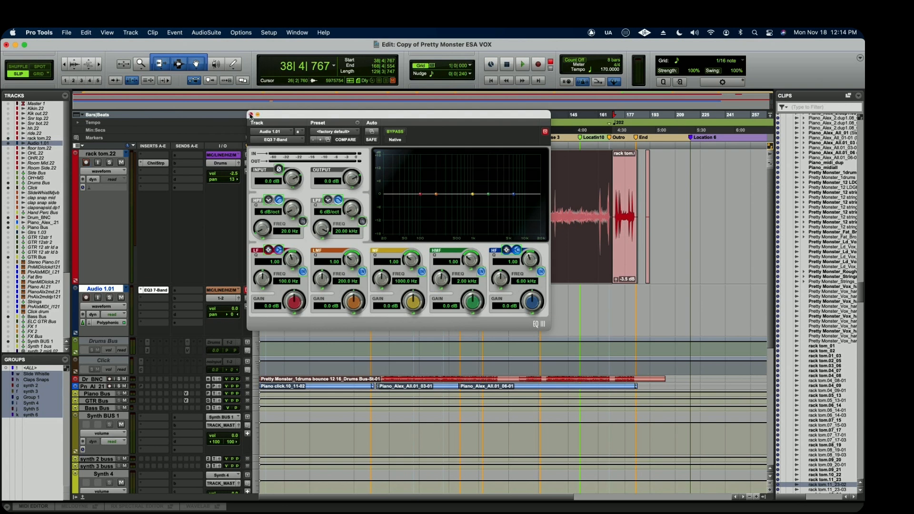
{"action": "left_click", "coordinate": [251, 115]}
Switch off Plugin Controls Default to Auto-Enabled in the Mixing preferences and close the preferences.
{"action": "left_click", "coordinate": [269, 32]}
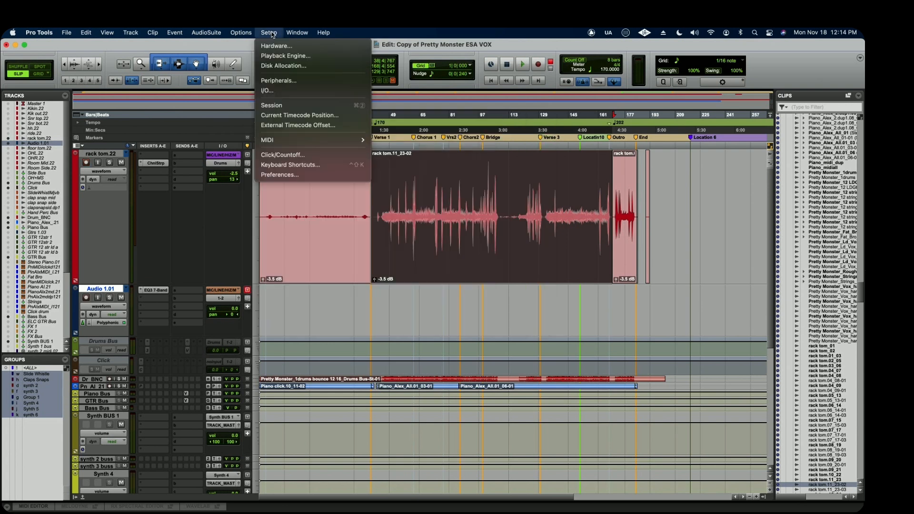
{"action": "left_click", "coordinate": [279, 175]}
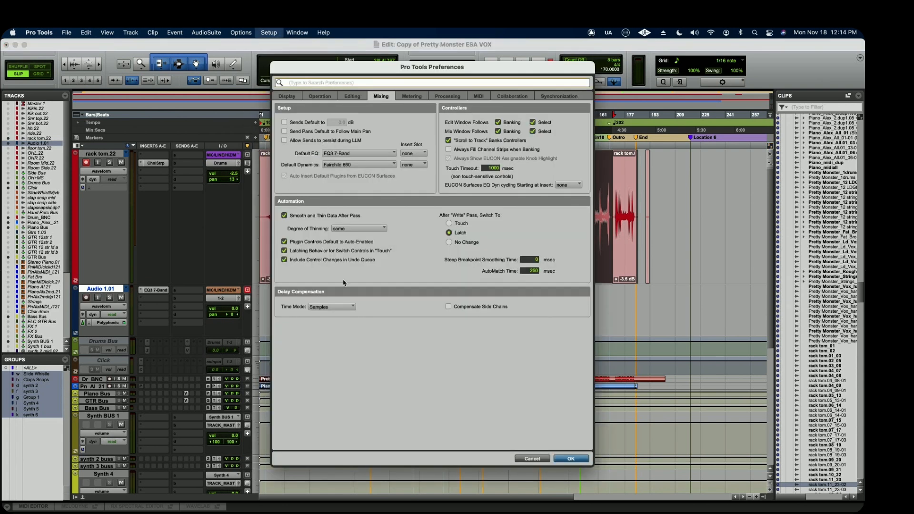
{"action": "left_click", "coordinate": [286, 242]}
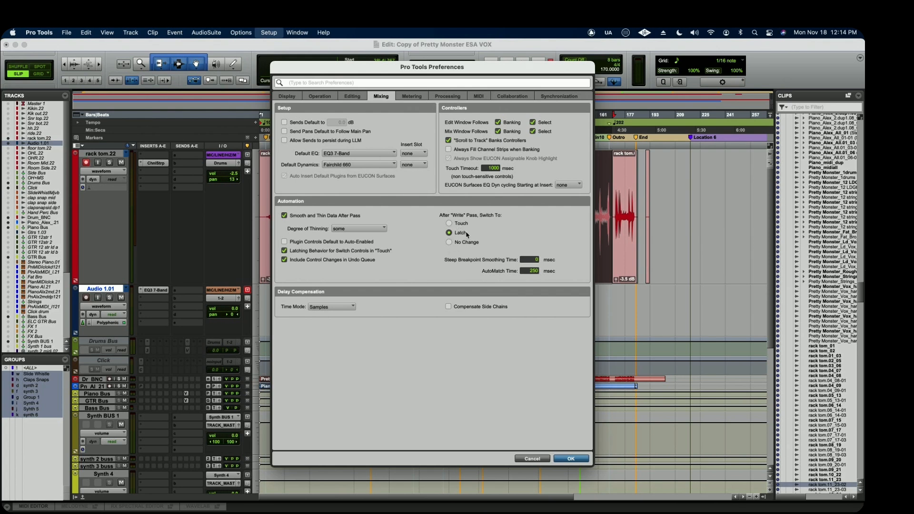
{"action": "key", "text": "Return"}
View the automation mode choices of the Audio 1.01 track.
{"action": "left_click", "coordinate": [114, 314]}
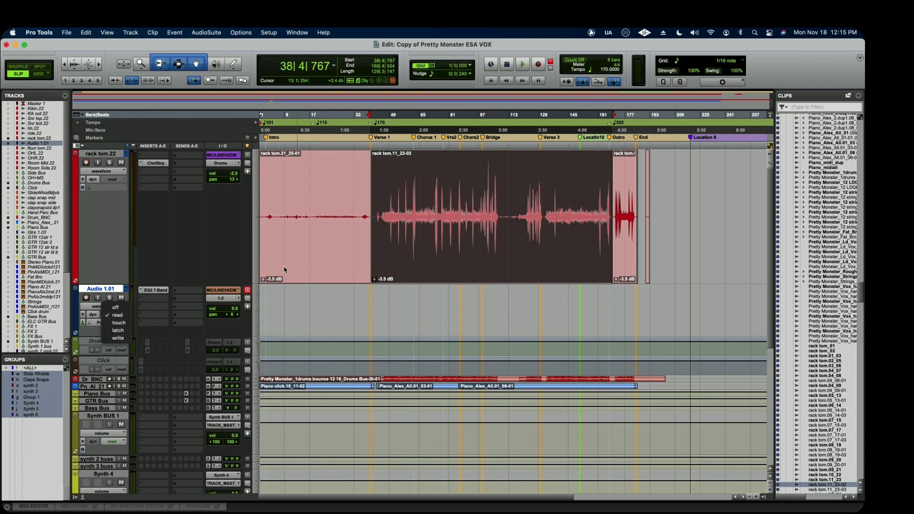
{"action": "left_click", "coordinate": [214, 255]}
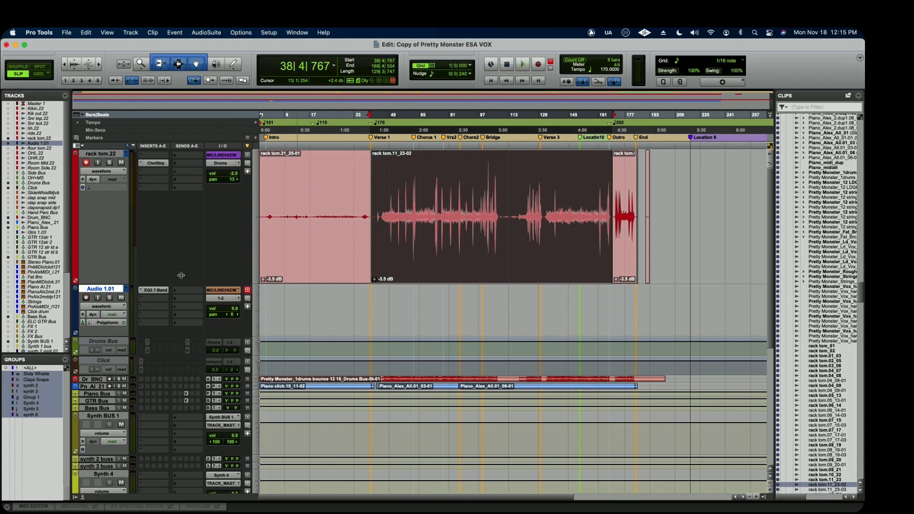
Turn on Compensate Side Chains under Delay Compensation in the Mixing preferences.
{"action": "left_click", "coordinate": [277, 32]}
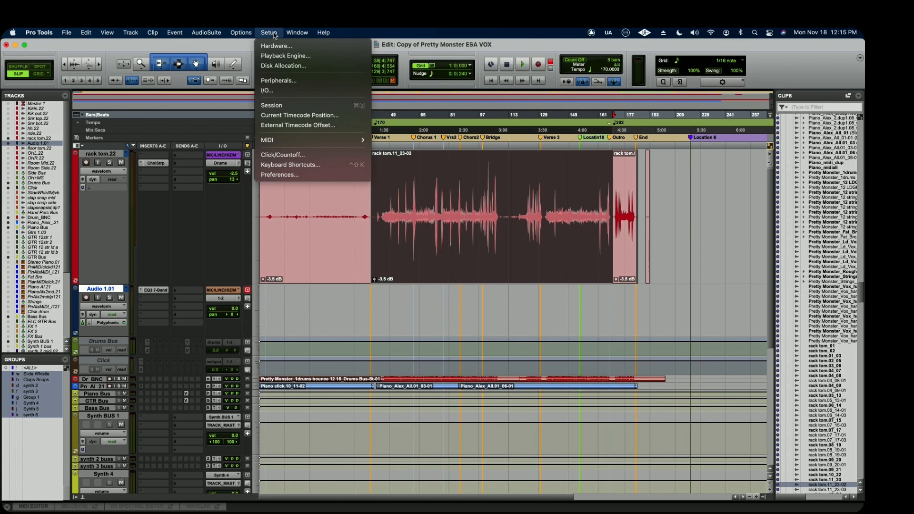
{"action": "left_click", "coordinate": [291, 178]}
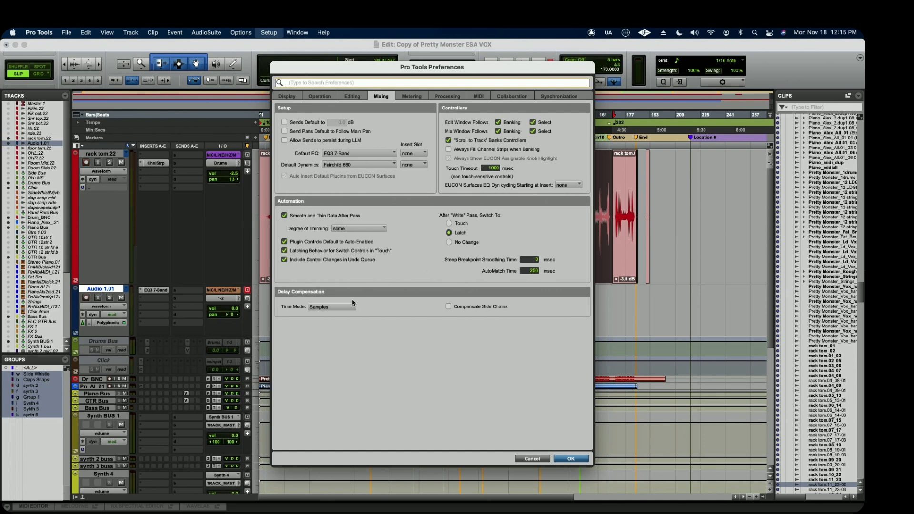
{"action": "left_click", "coordinate": [448, 307]}
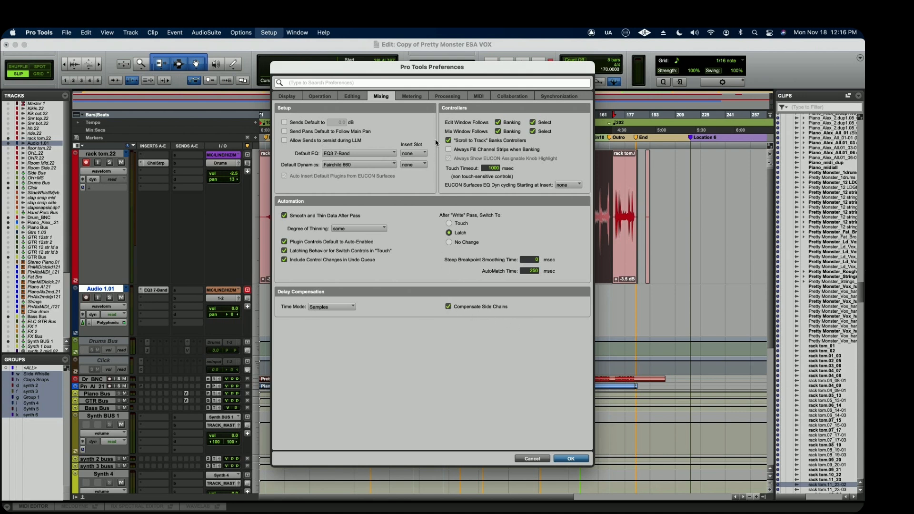
In the Metering preferences, try a 3 Seconds Clip Indication and view the Track Meters choices, keeping Sample Peak.
{"action": "left_click", "coordinate": [413, 97]}
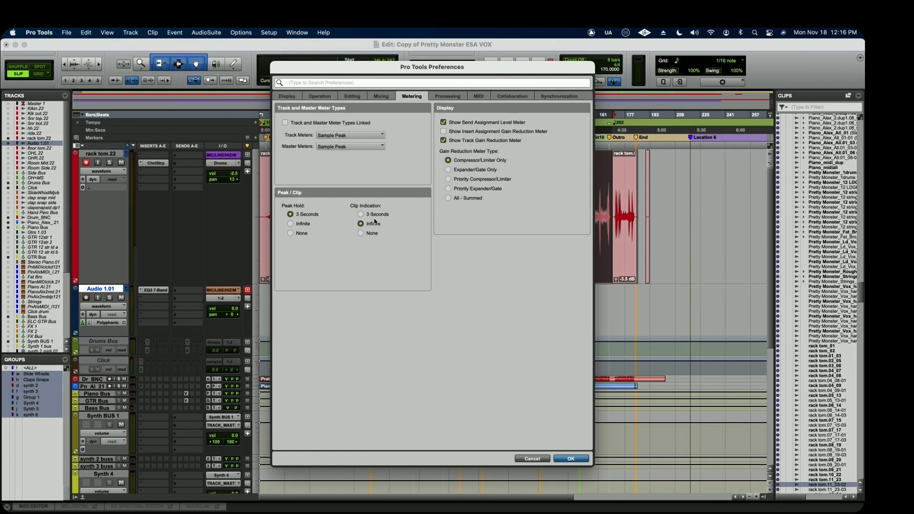
{"action": "left_click", "coordinate": [361, 214]}
{"action": "left_click", "coordinate": [351, 135]}
{"action": "left_click", "coordinate": [409, 141]}
{"action": "left_click", "coordinate": [377, 137]}
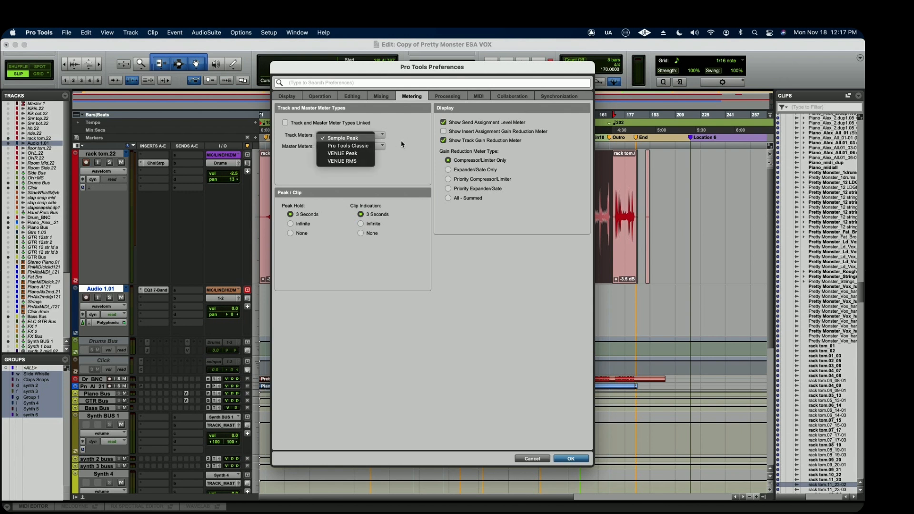
{"action": "left_click", "coordinate": [349, 139]}
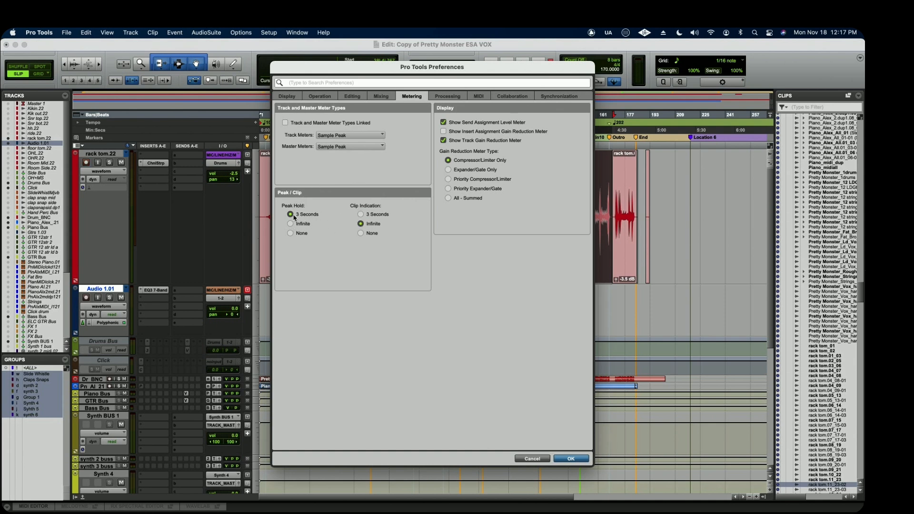
Set Clip Indication to 3 Seconds, toggle Show Insert Assignment Gain Reduction Meter, and choose All - Summed as the gain reduction meter type.
{"action": "left_click", "coordinate": [361, 215]}
{"action": "left_click", "coordinate": [444, 131]}
{"action": "left_click", "coordinate": [448, 170]}
{"action": "left_click", "coordinate": [448, 199]}
In the Processing preferences, view the TC/E Plugin and Default Settings choices, keeping Avid Time Shift and the factory default.
{"action": "left_click", "coordinate": [449, 97]}
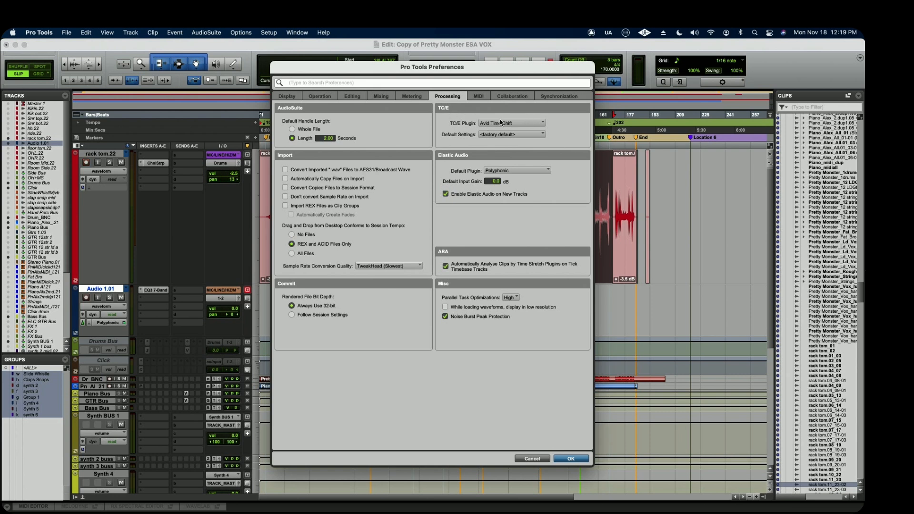
{"action": "left_click", "coordinate": [526, 122]}
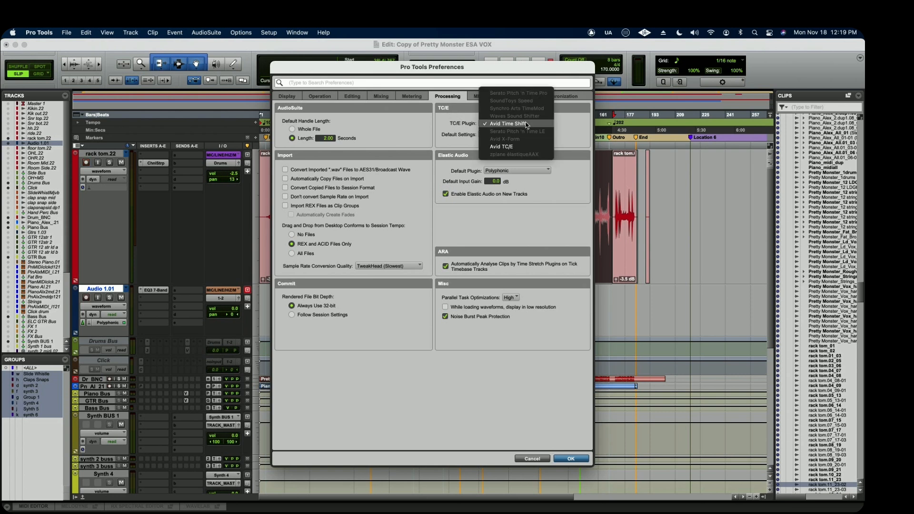
{"action": "left_click", "coordinate": [568, 116]}
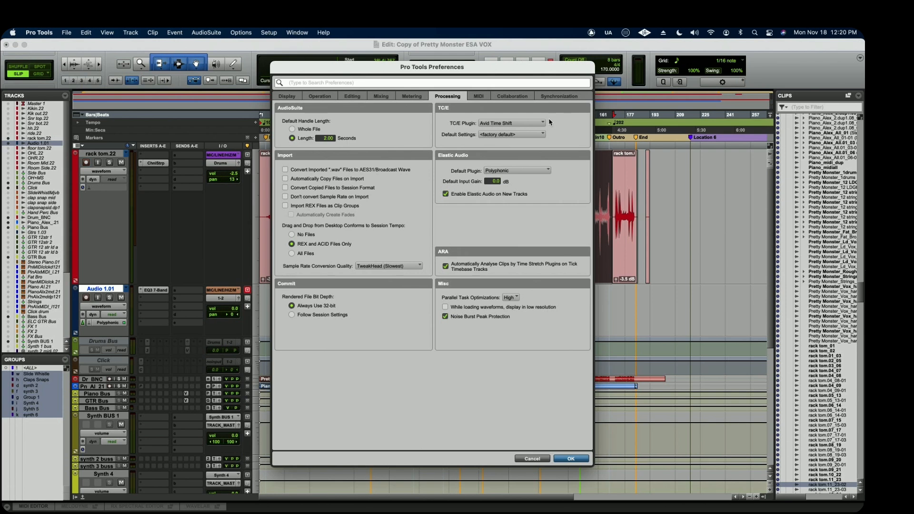
{"action": "left_click", "coordinate": [512, 135]}
{"action": "left_click", "coordinate": [574, 137]}
{"action": "left_click", "coordinate": [524, 123]}
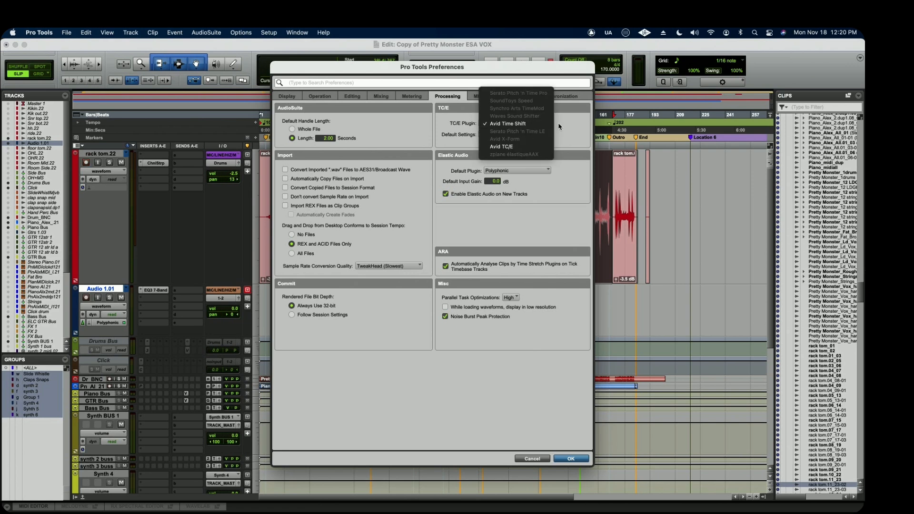
{"action": "left_click", "coordinate": [566, 127]}
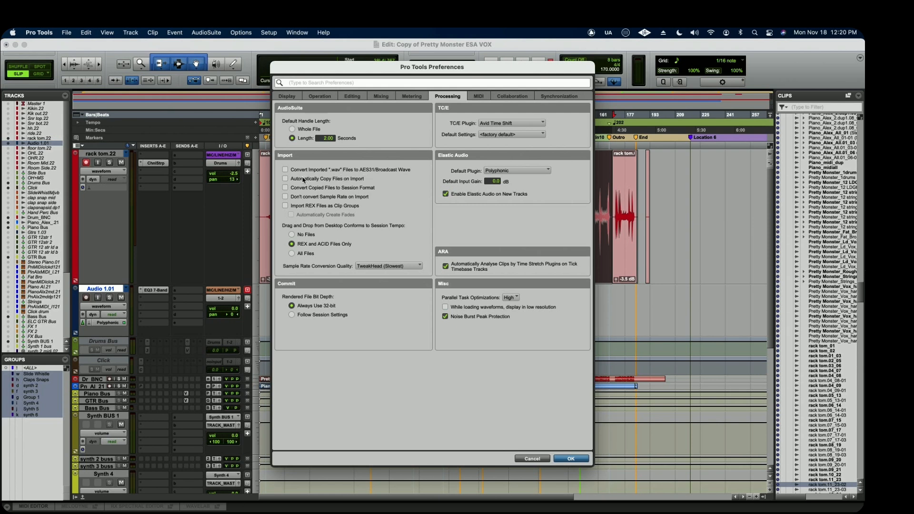
Enable Automatically Copy Files on Import and Convert Copied Files to Session Format, and view the Sample Rate Conversion Quality choices, keeping TweakHead (Slowest).
{"action": "left_click", "coordinate": [285, 179]}
{"action": "left_click", "coordinate": [286, 188]}
{"action": "left_click", "coordinate": [386, 266]}
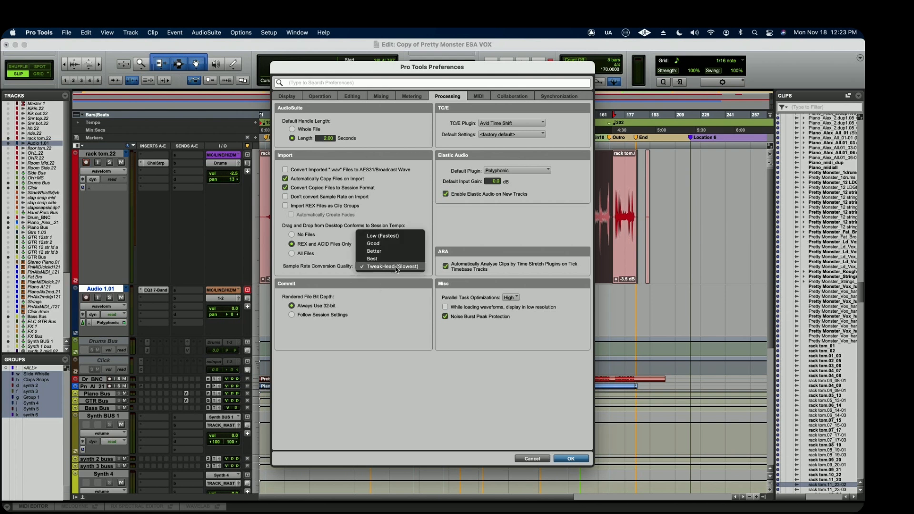
{"action": "left_click", "coordinate": [384, 268]}
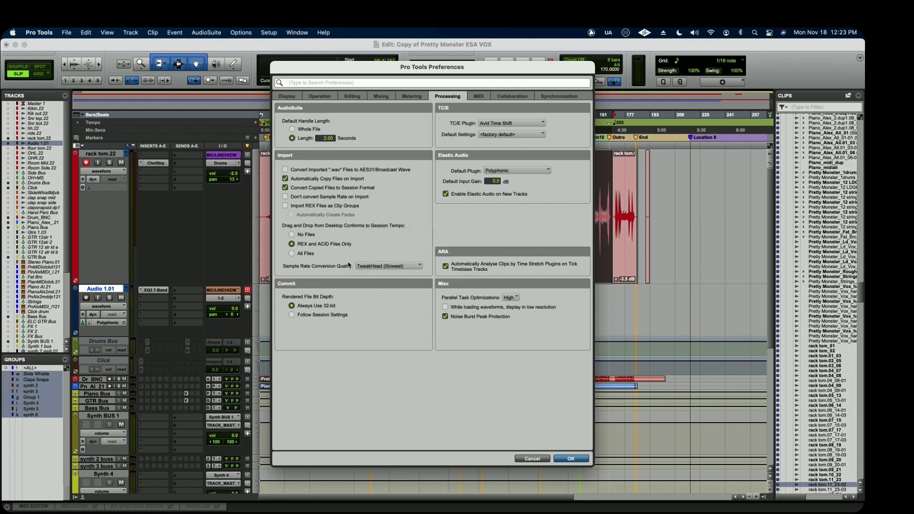
{"action": "left_click", "coordinate": [376, 267]}
{"action": "left_click", "coordinate": [407, 270]}
Set the Commit Rendered File Bit Depth to Follow Session Settings.
{"action": "left_click", "coordinate": [292, 316]}
{"action": "left_click", "coordinate": [292, 306]}
{"action": "left_click", "coordinate": [292, 315]}
View the Elastic Audio default plugin choices, keeping Polyphonic, and turn off Enable Elastic Audio on New Tracks.
{"action": "left_click", "coordinate": [532, 171]}
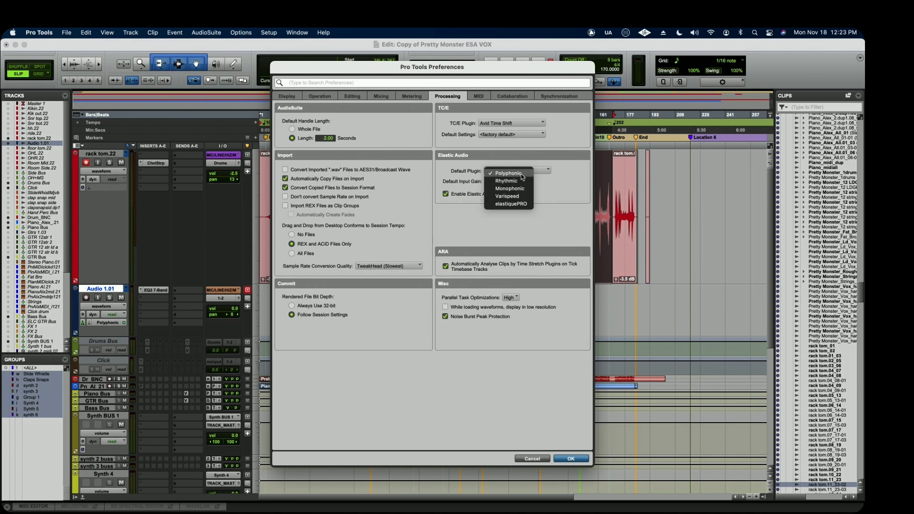
{"action": "left_click", "coordinate": [565, 174]}
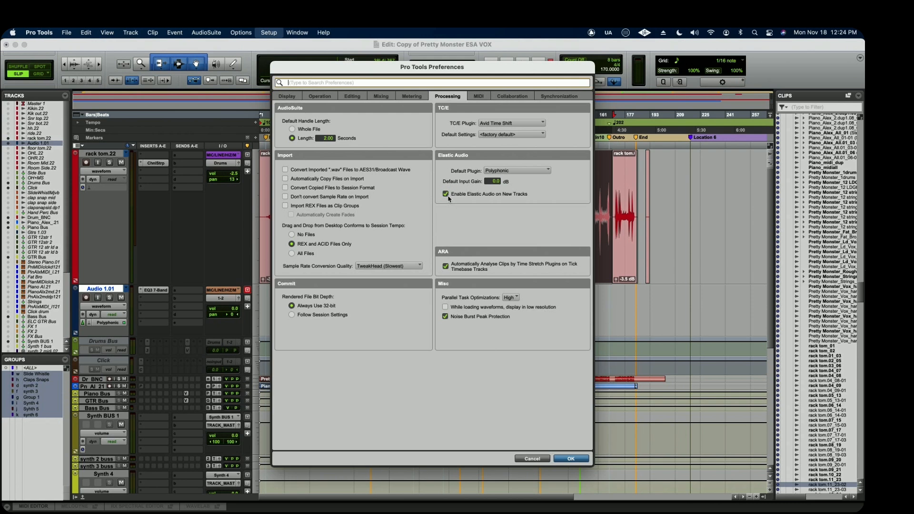
{"action": "left_click", "coordinate": [446, 195]}
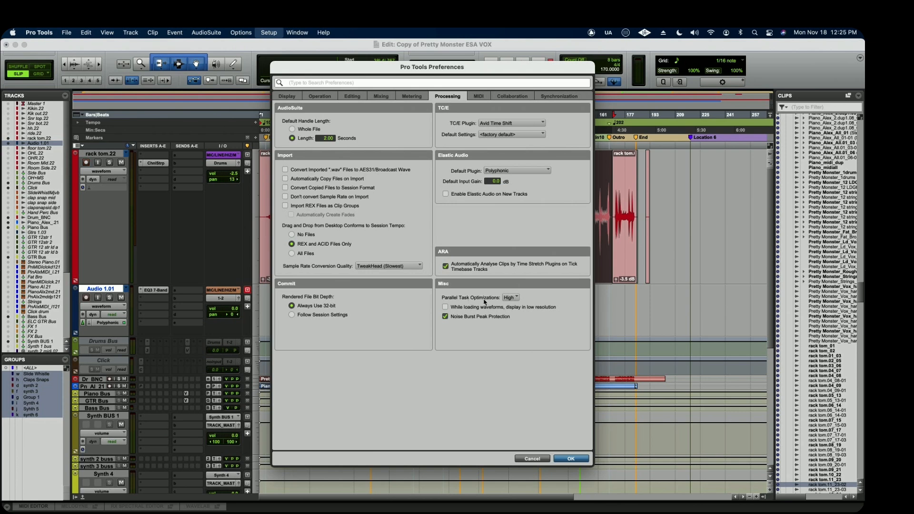
View the Parallel Task Optimizations choices, keeping High, and review the MIDI and Collaboration preferences before closing the preferences.
{"action": "left_click", "coordinate": [514, 298]}
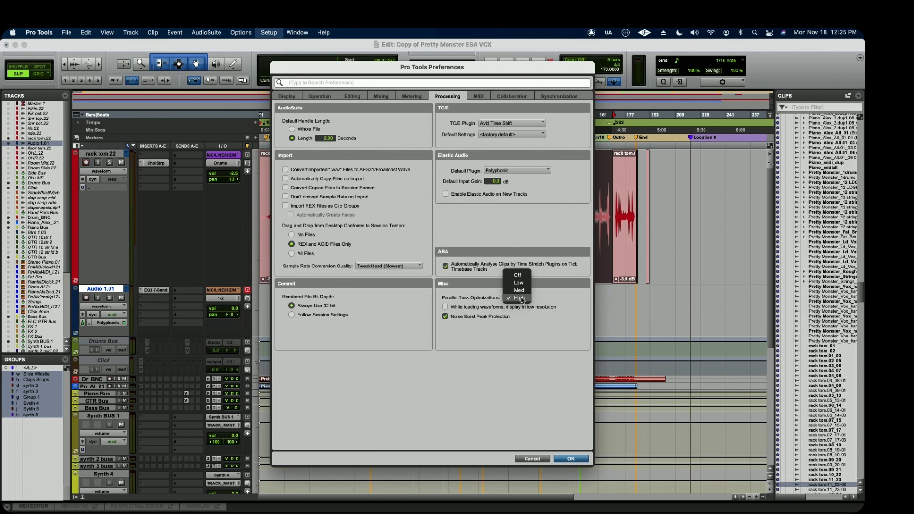
{"action": "left_click", "coordinate": [556, 300]}
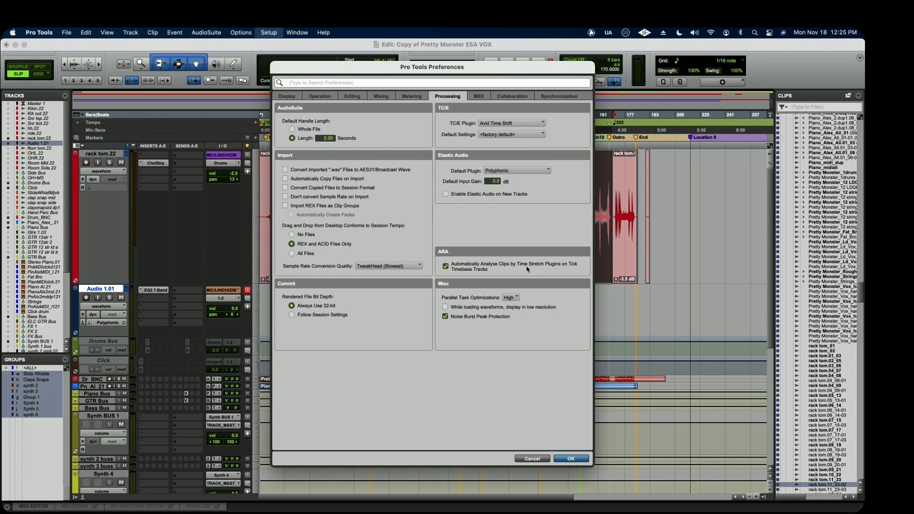
{"action": "left_click", "coordinate": [477, 96]}
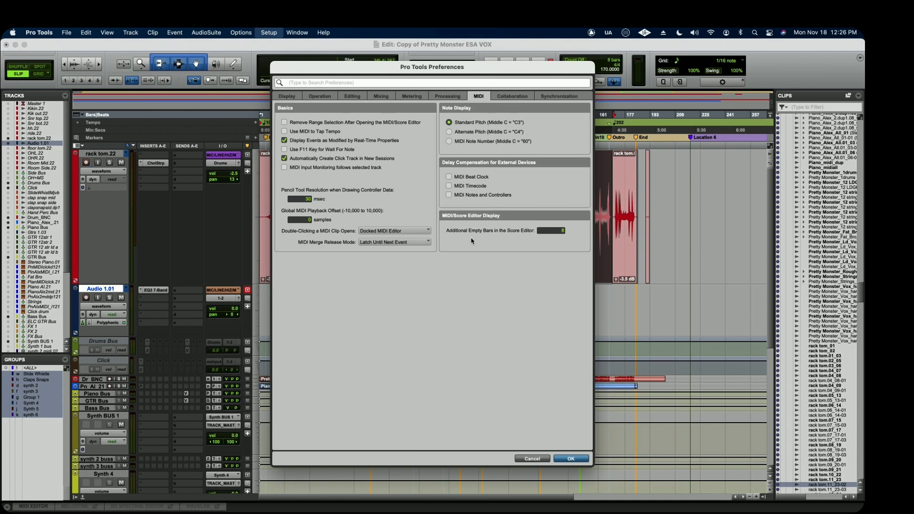
{"action": "left_click", "coordinate": [508, 97]}
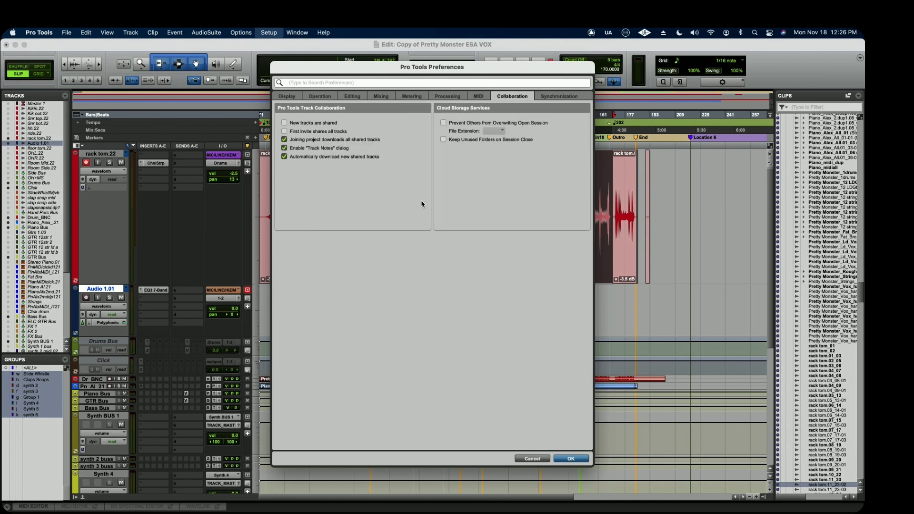
{"action": "left_click", "coordinate": [571, 458]}
Open the Dashboard for a new session, look over its options, and dismiss it.
{"action": "left_click", "coordinate": [67, 32]}
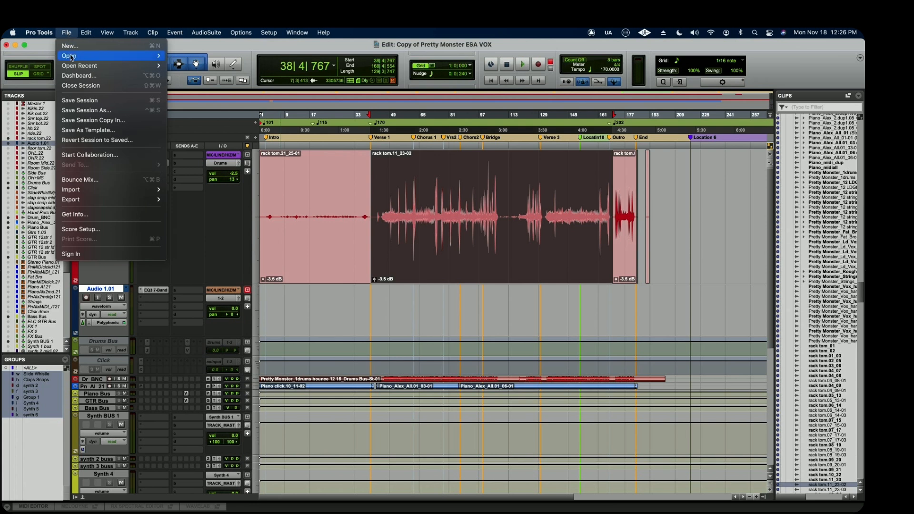
{"action": "left_click", "coordinate": [71, 46]}
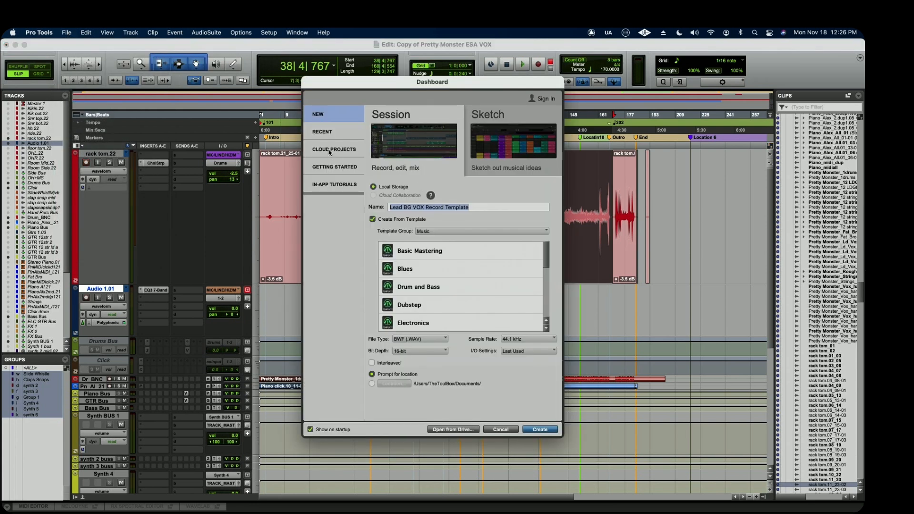
{"action": "key", "text": "Escape"}
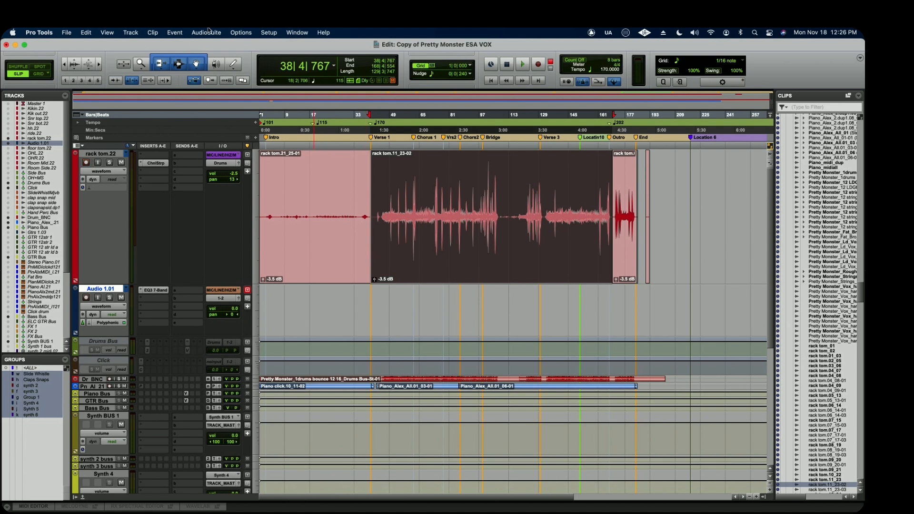
In the Collaboration preferences, enable New tracks are shared, First invite shares all tracks and Prevent Others from Overwriting Open Session; show the Synchronization preferences.
{"action": "left_click", "coordinate": [269, 32]}
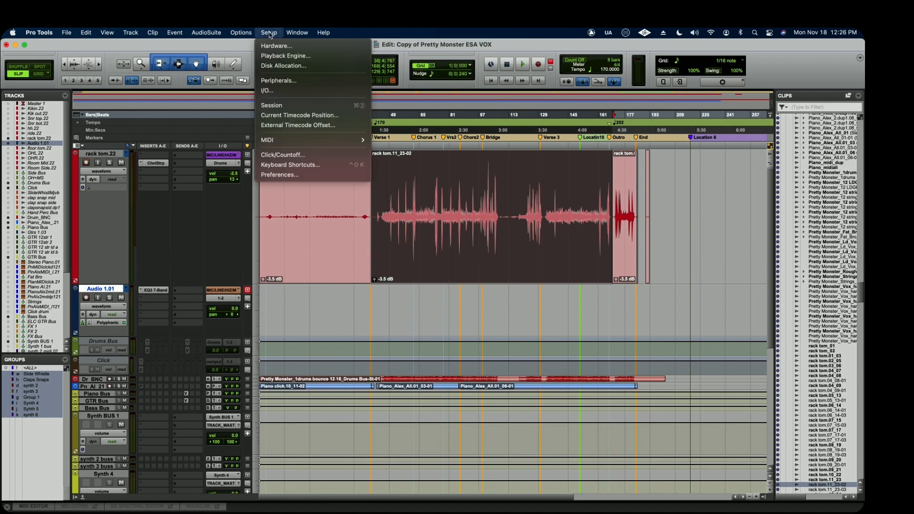
{"action": "left_click", "coordinate": [286, 174]}
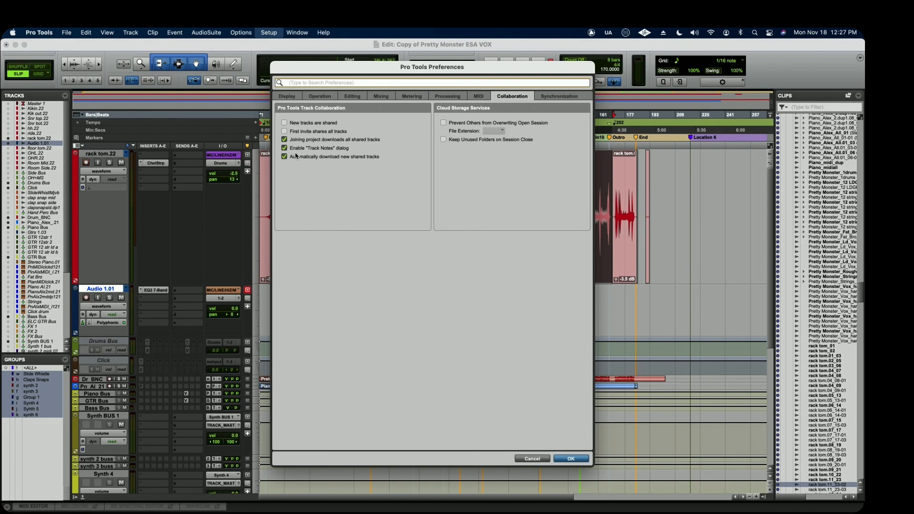
{"action": "left_click", "coordinate": [285, 123]}
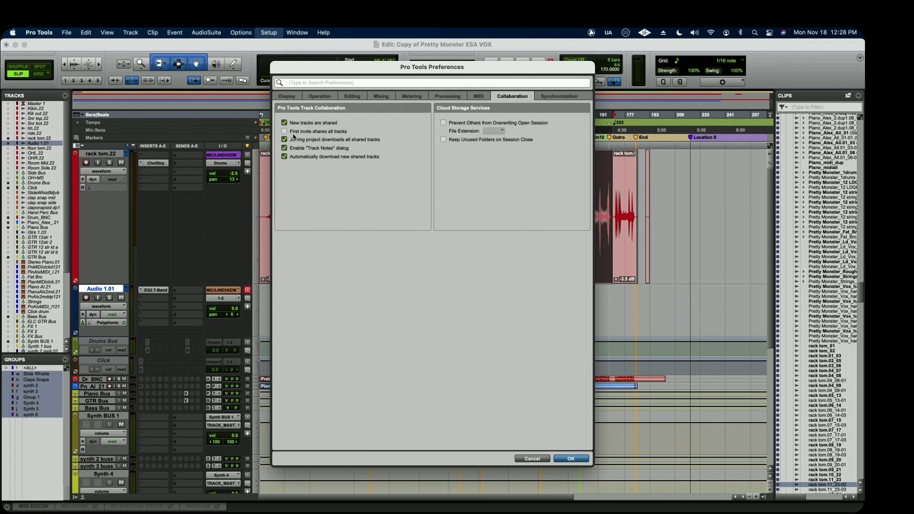
{"action": "left_click", "coordinate": [285, 132]}
{"action": "left_click", "coordinate": [444, 123]}
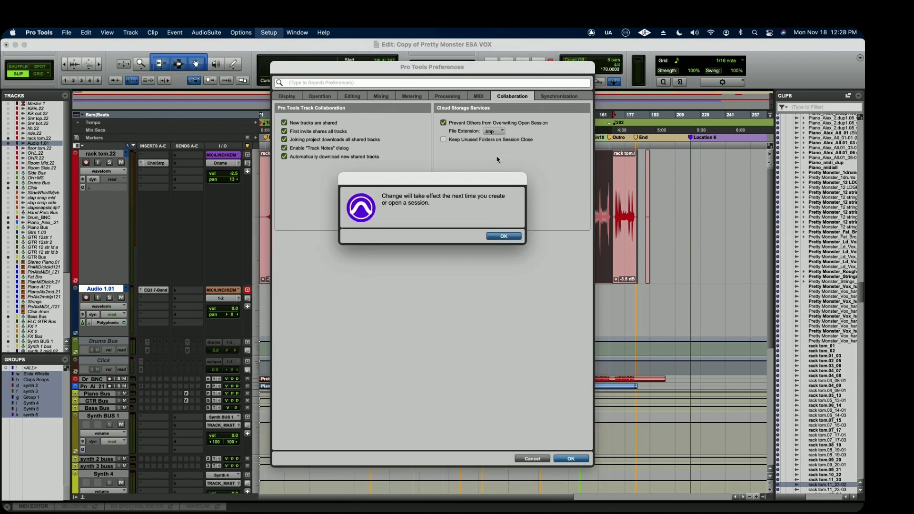
{"action": "left_click", "coordinate": [498, 237]}
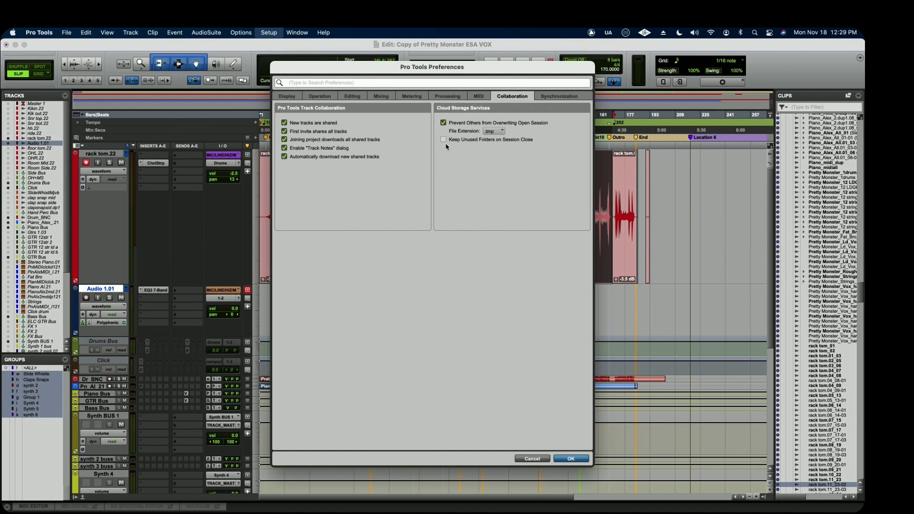
{"action": "left_click", "coordinate": [553, 97]}
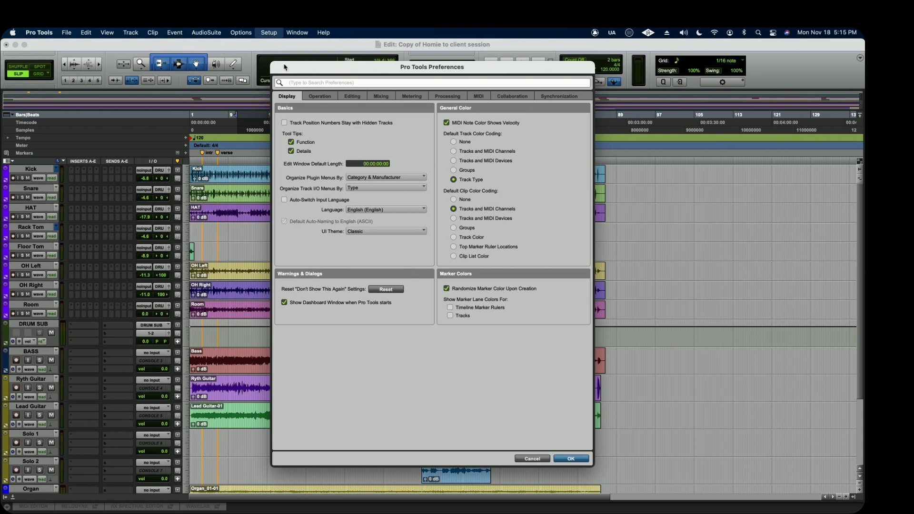
Switch to PT Prefs 2 and create a backup of all the Pro Tools preferences.
{"action": "key", "text": "super+Tab"}
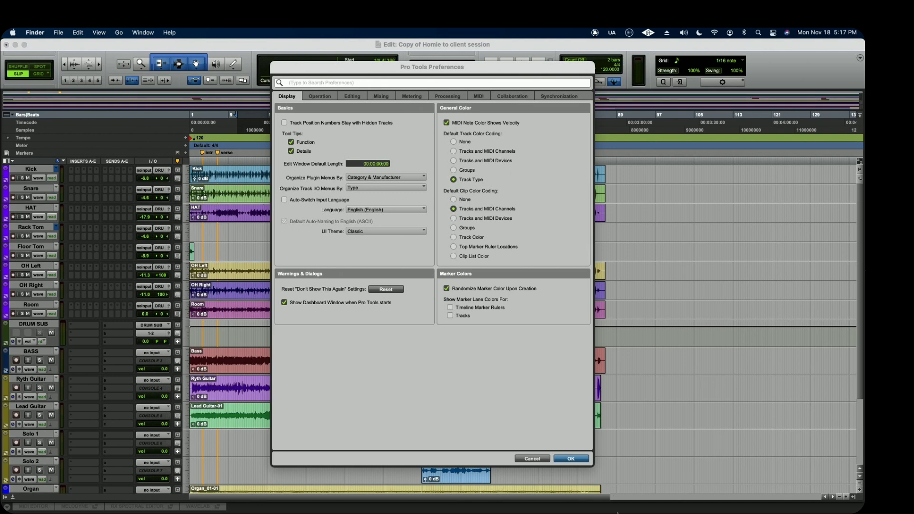
{"action": "mouse_move", "coordinate": [617, 513]}
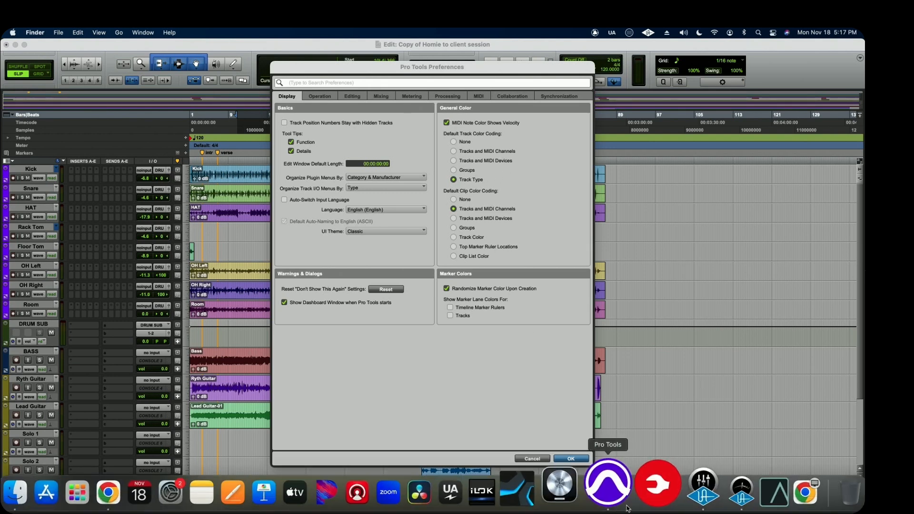
{"action": "left_click", "coordinate": [644, 476]}
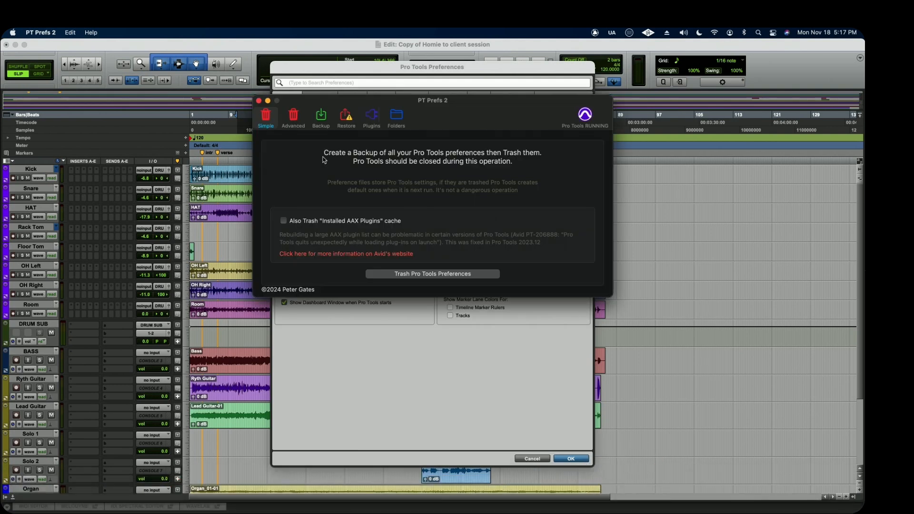
{"action": "left_click", "coordinate": [321, 119]}
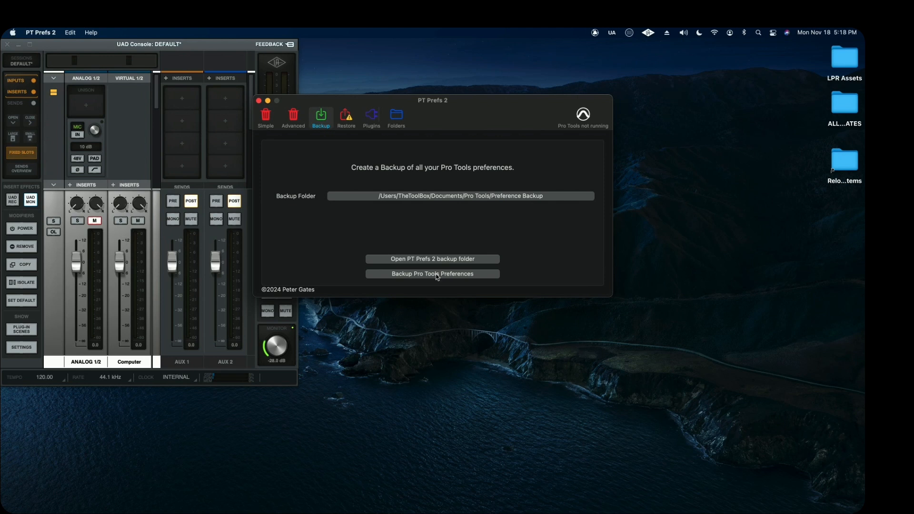
{"action": "left_click", "coordinate": [437, 274]}
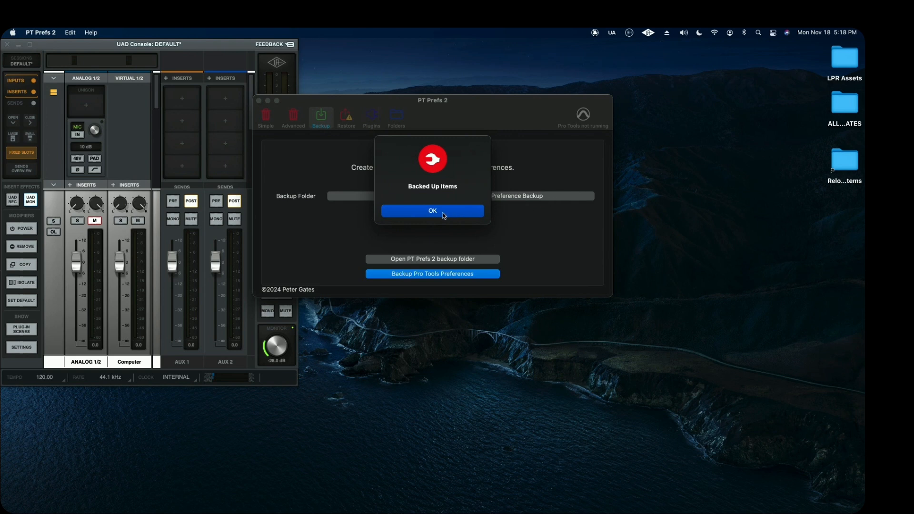
{"action": "left_click", "coordinate": [443, 212]}
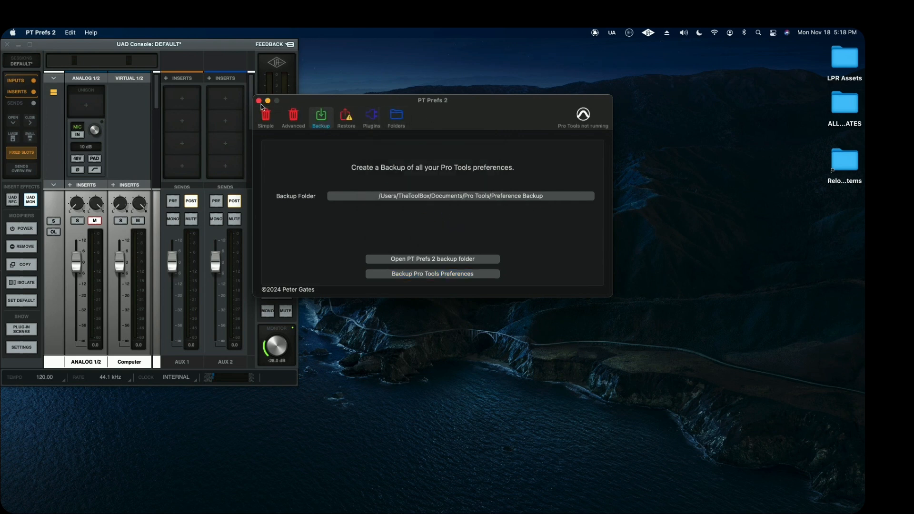
Restore the Pro Tools preferences from 2024-11-18 Backup 0001 and close PT Prefs 2.
{"action": "left_click", "coordinate": [346, 117]}
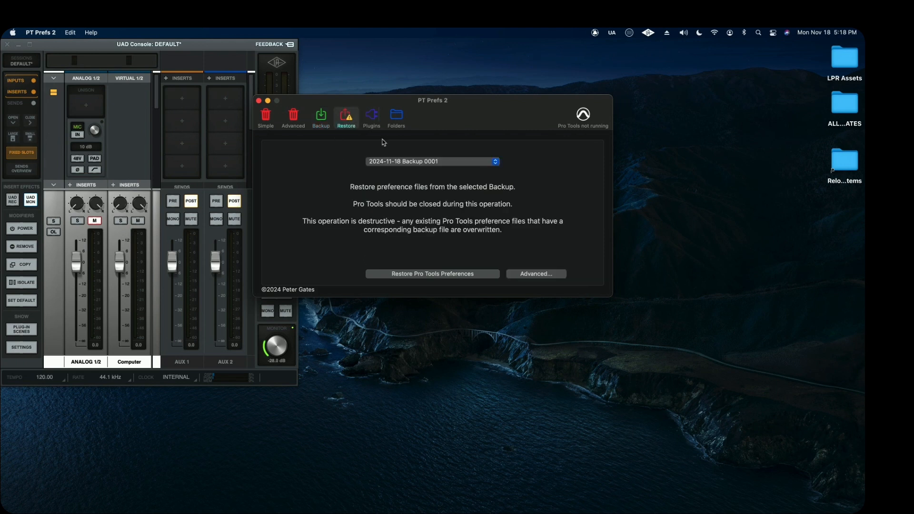
{"action": "left_click", "coordinate": [456, 163]}
{"action": "left_click", "coordinate": [458, 160]}
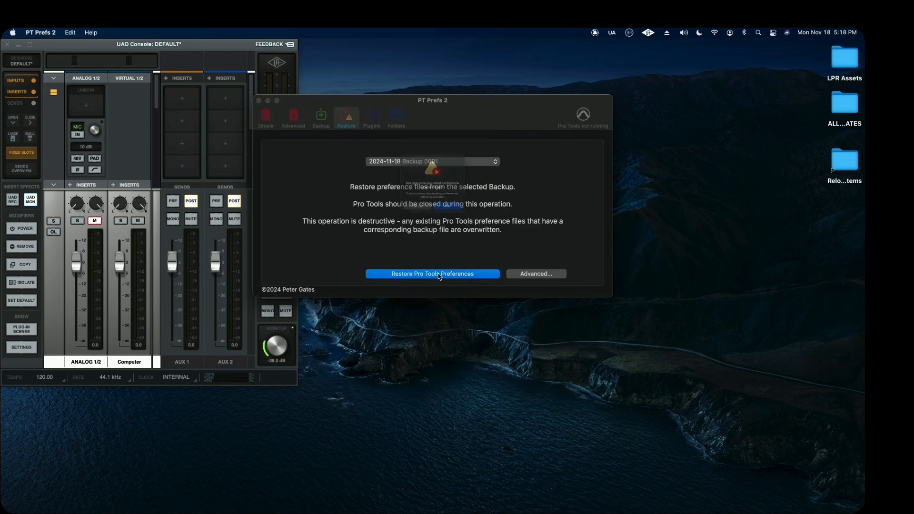
{"action": "left_click", "coordinate": [440, 275]}
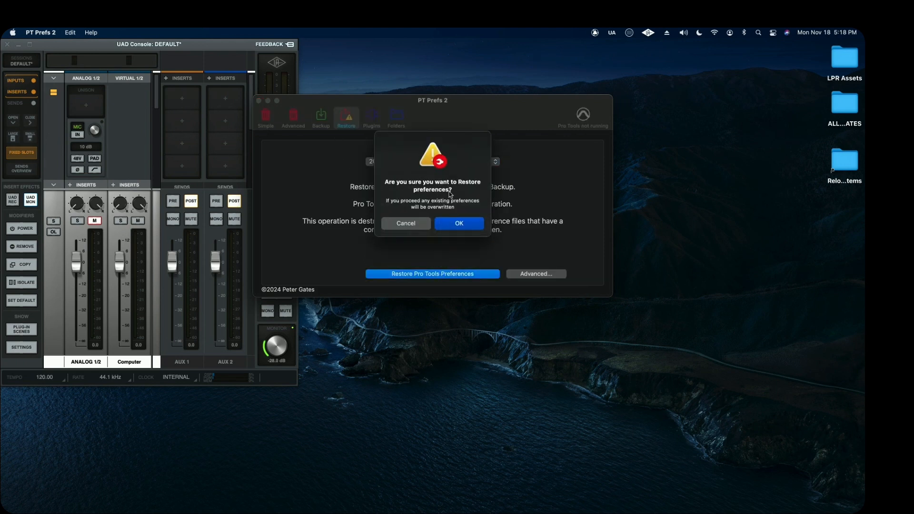
{"action": "left_click", "coordinate": [453, 227]}
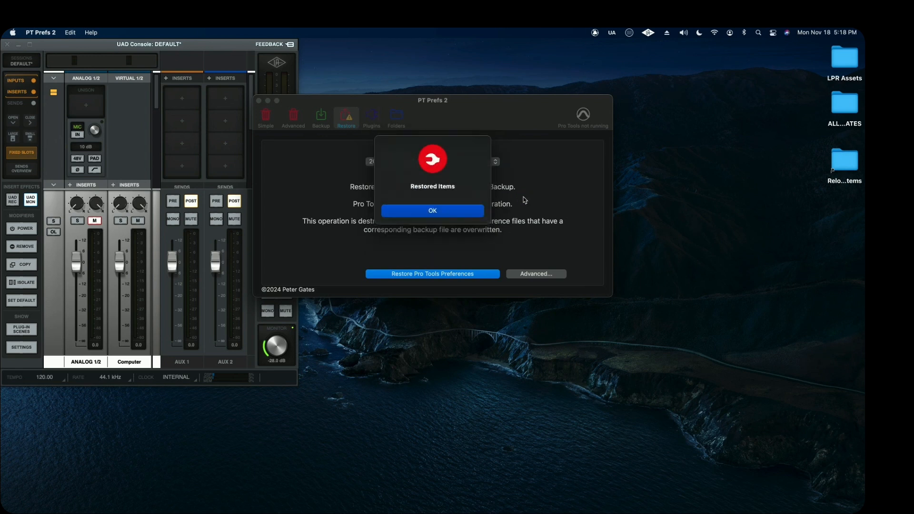
{"action": "left_click", "coordinate": [455, 211]}
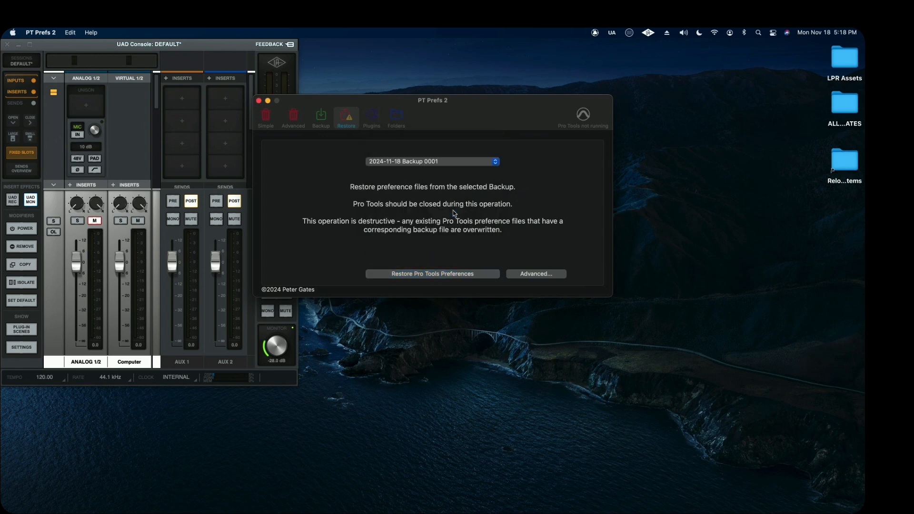
{"action": "left_click", "coordinate": [259, 101]}
Launch Pro Tools and open its preferences.
{"action": "mouse_move", "coordinate": [459, 490]}
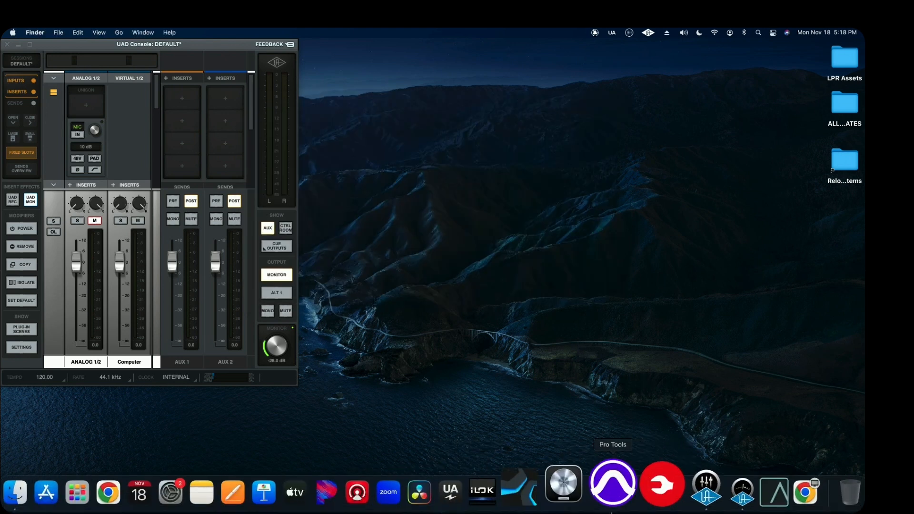
{"action": "left_click", "coordinate": [611, 509]}
{"action": "left_click", "coordinate": [268, 33]}
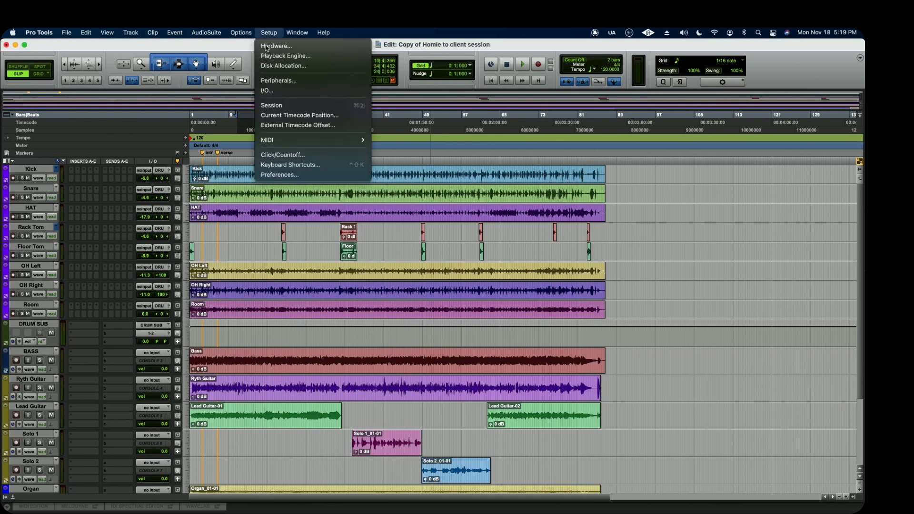
{"action": "left_click", "coordinate": [289, 175]}
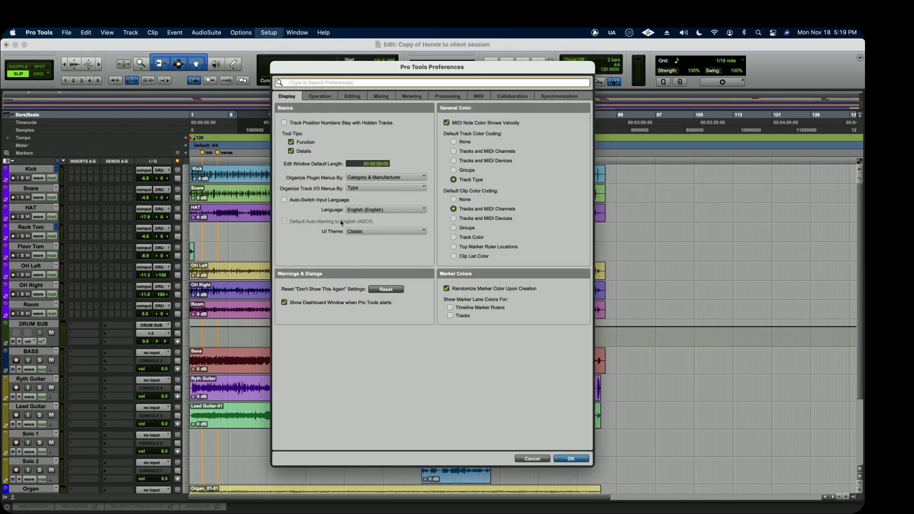
Check the restored Operation and Editing preferences, including the default Fade In settings, without changing anything.
{"action": "left_click", "coordinate": [320, 98]}
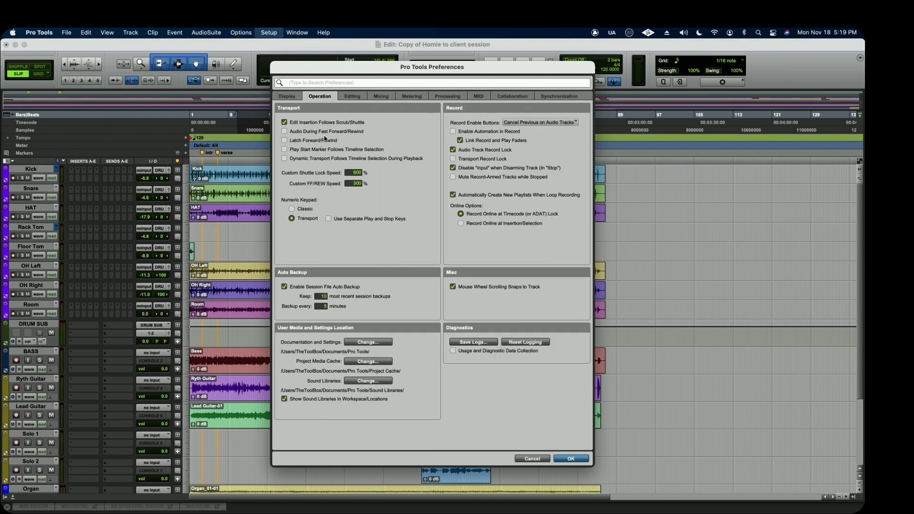
{"action": "left_click", "coordinate": [350, 98]}
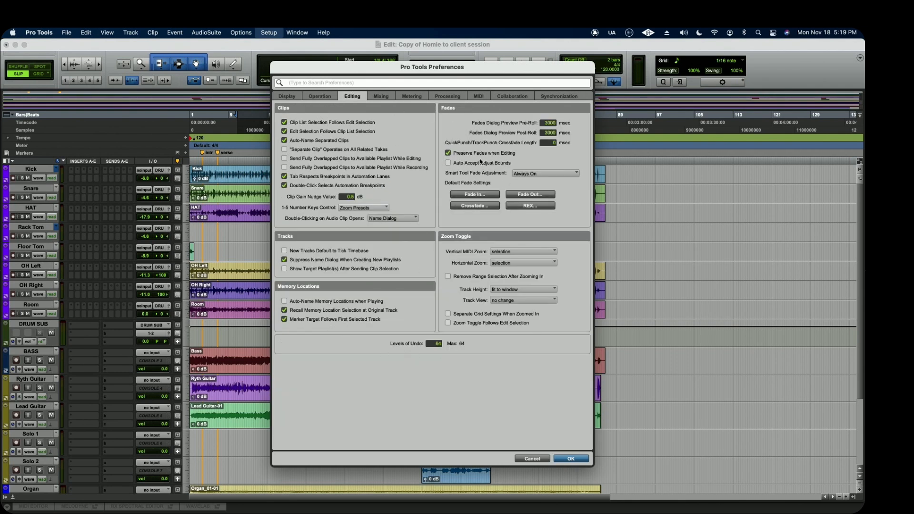
{"action": "left_click", "coordinate": [485, 195]}
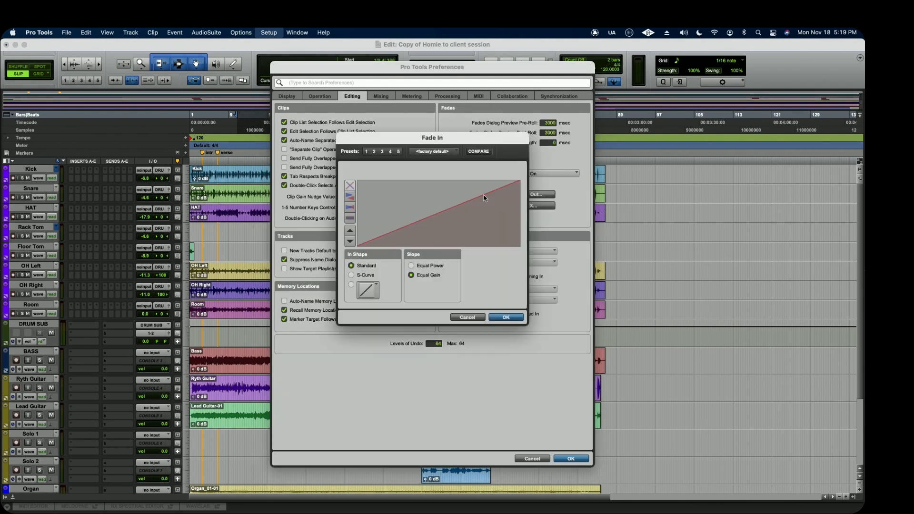
{"action": "left_click", "coordinate": [465, 317]}
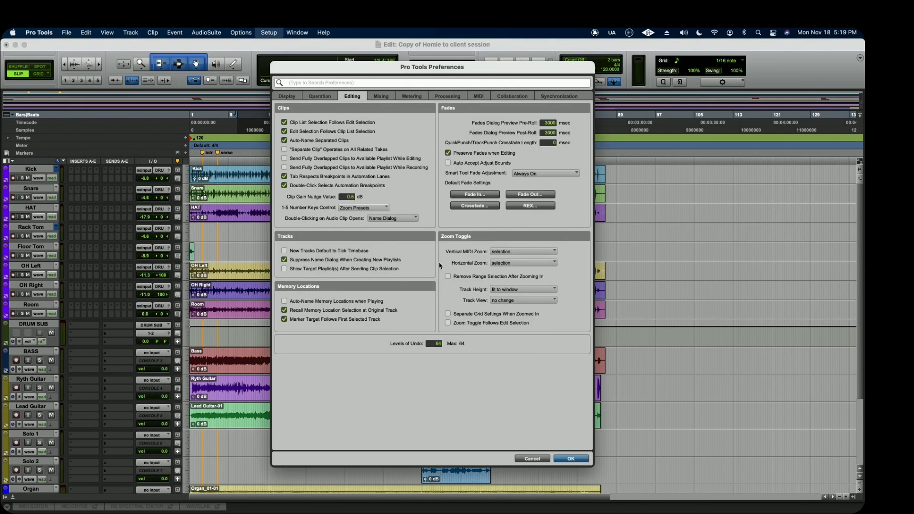
Check the restored Mixing, Metering, Processing, MIDI and Display preferences, and close the preferences without saving changes.
{"action": "left_click", "coordinate": [380, 97]}
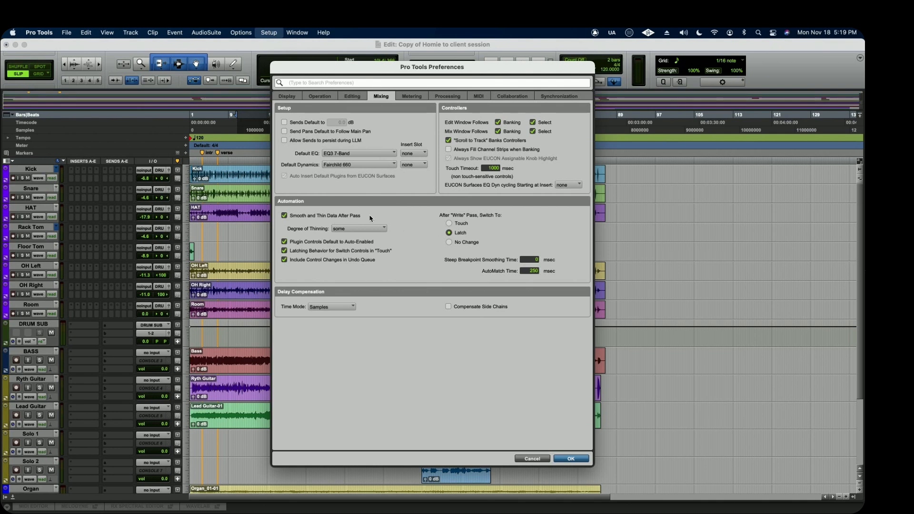
{"action": "left_click", "coordinate": [400, 98]}
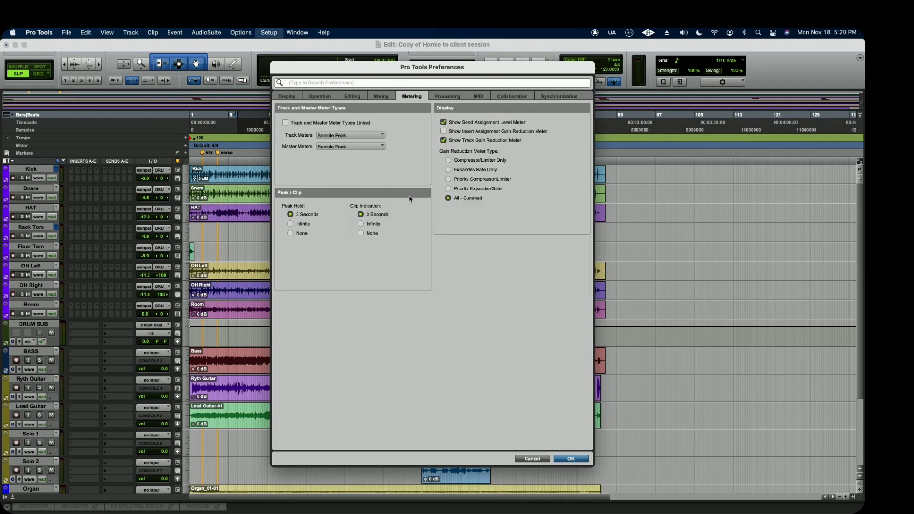
{"action": "left_click", "coordinate": [436, 98]}
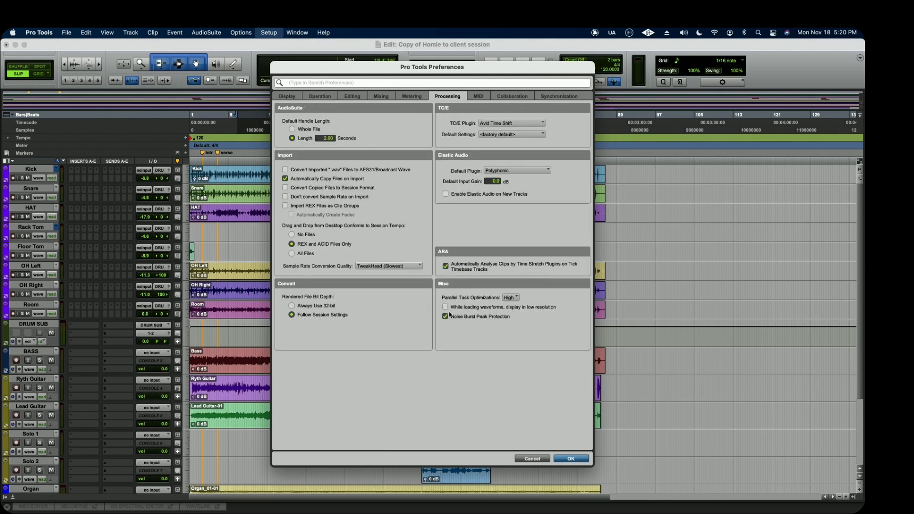
{"action": "left_click", "coordinate": [476, 100]}
{"action": "left_click", "coordinate": [288, 98]}
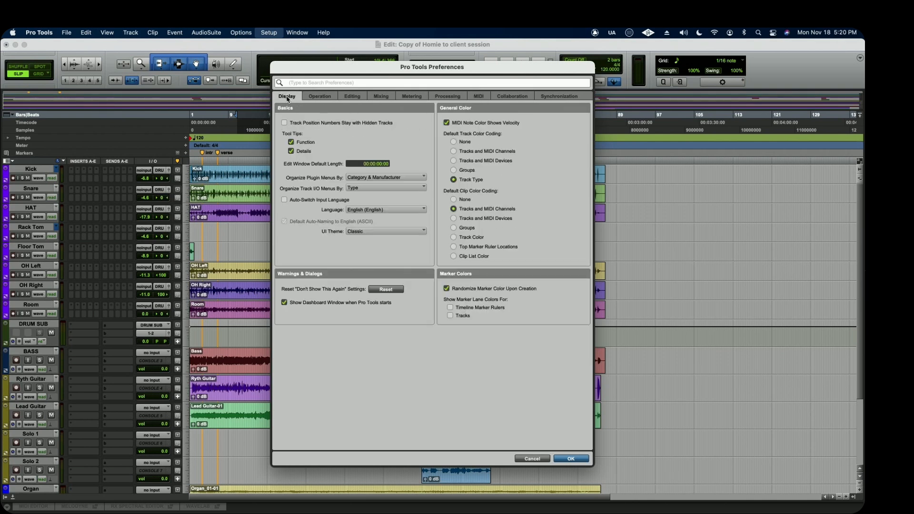
{"action": "left_click", "coordinate": [546, 458]}
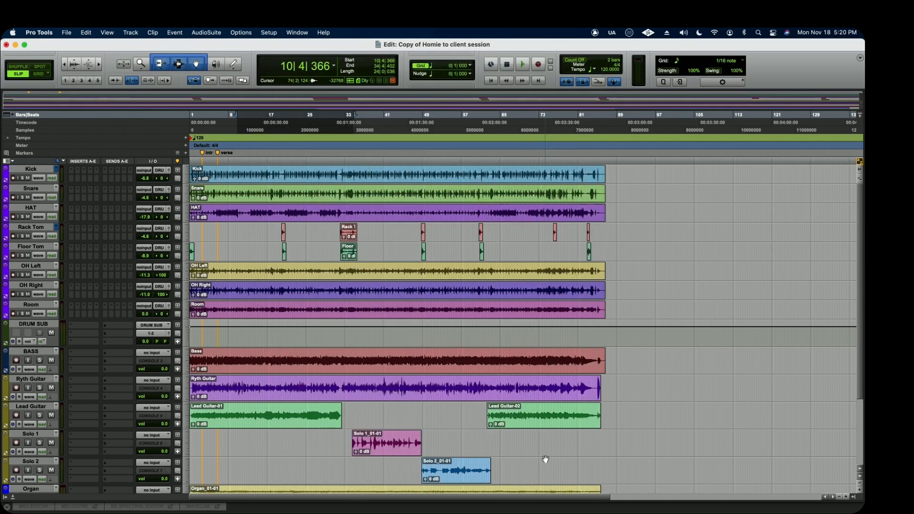